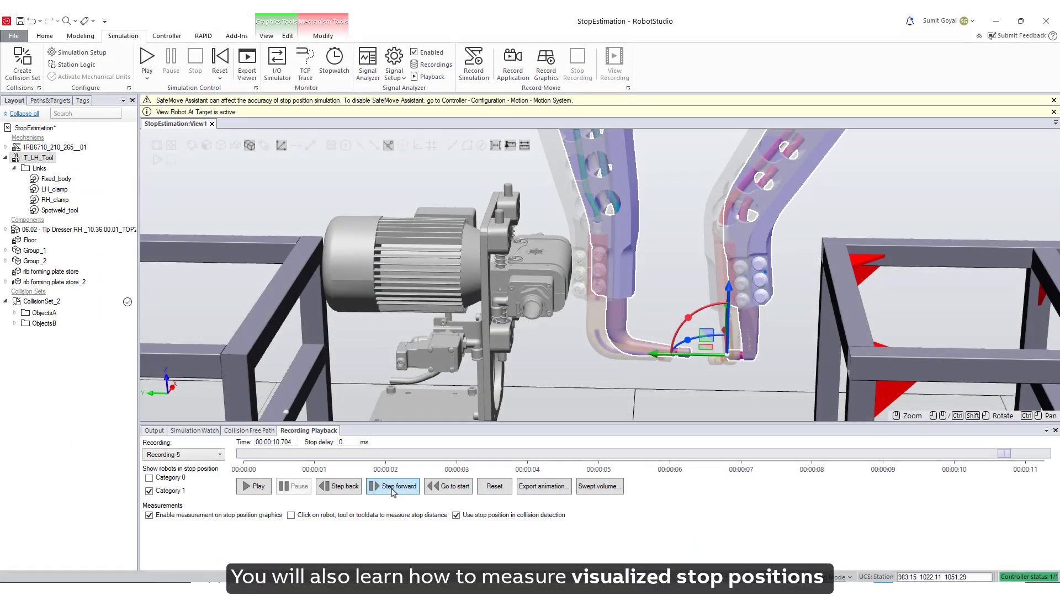
Step the motion forward, quick-add all nominal and stop-position joint signals, and accept the stop estimation disclaimer
{"action": "left_click", "coordinate": [393, 486]}
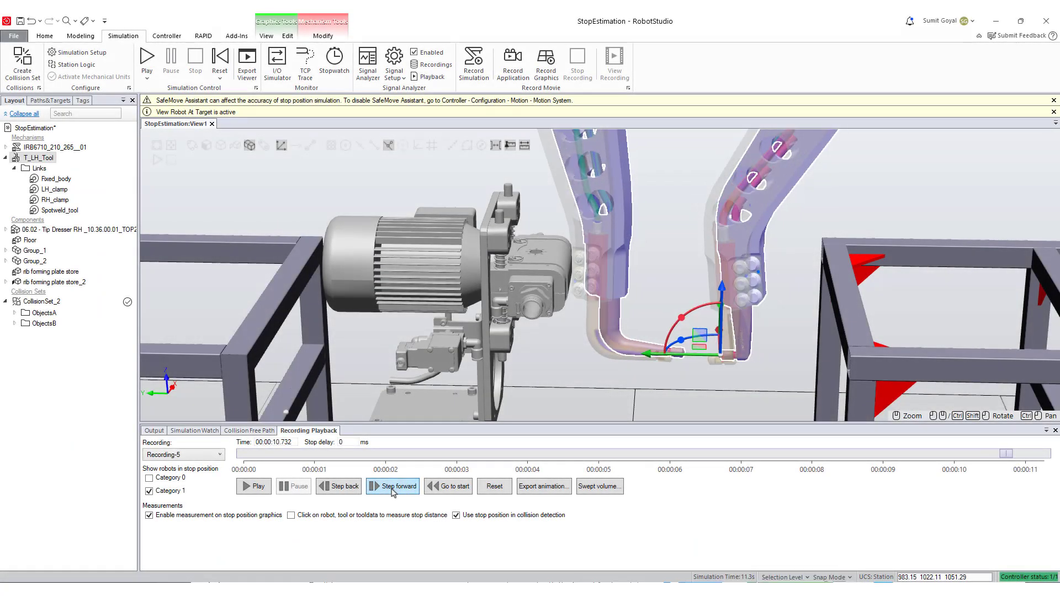
{"action": "left_click", "coordinate": [392, 489]}
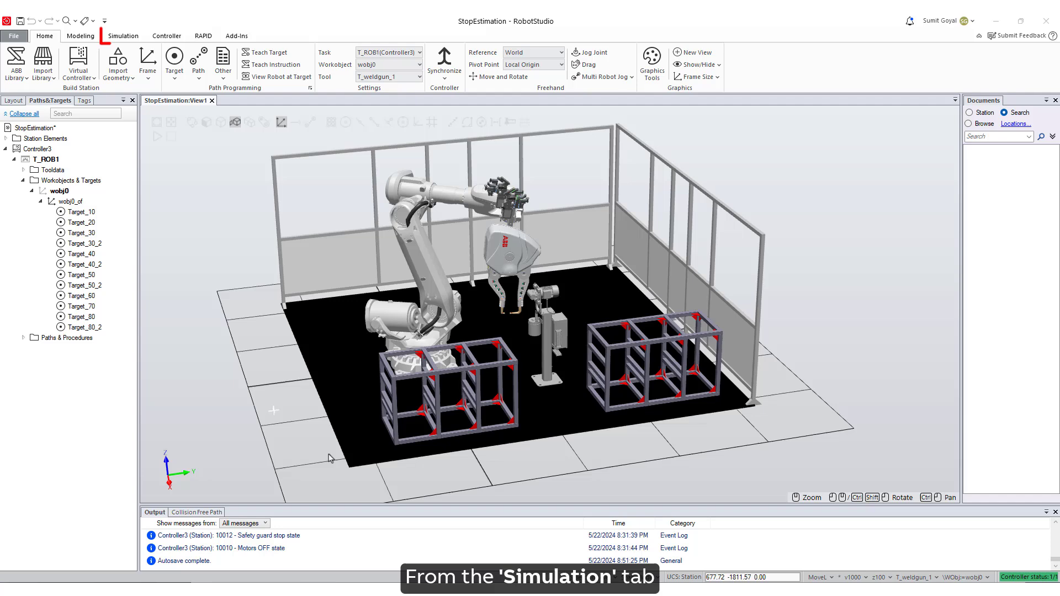
{"action": "left_click", "coordinate": [123, 36]}
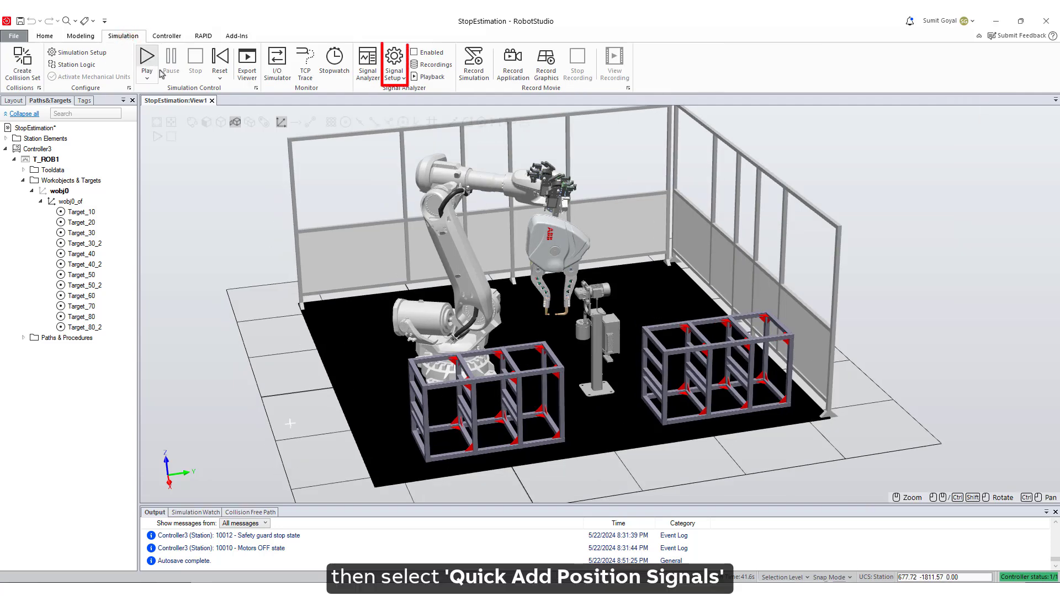
{"action": "left_click", "coordinate": [397, 79]}
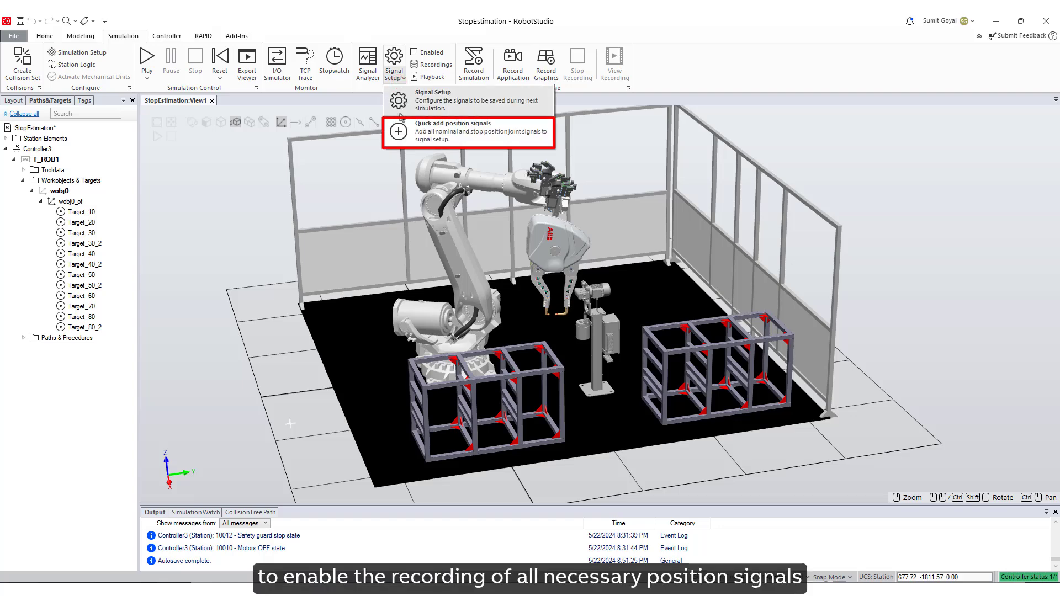
{"action": "left_click", "coordinate": [397, 132]}
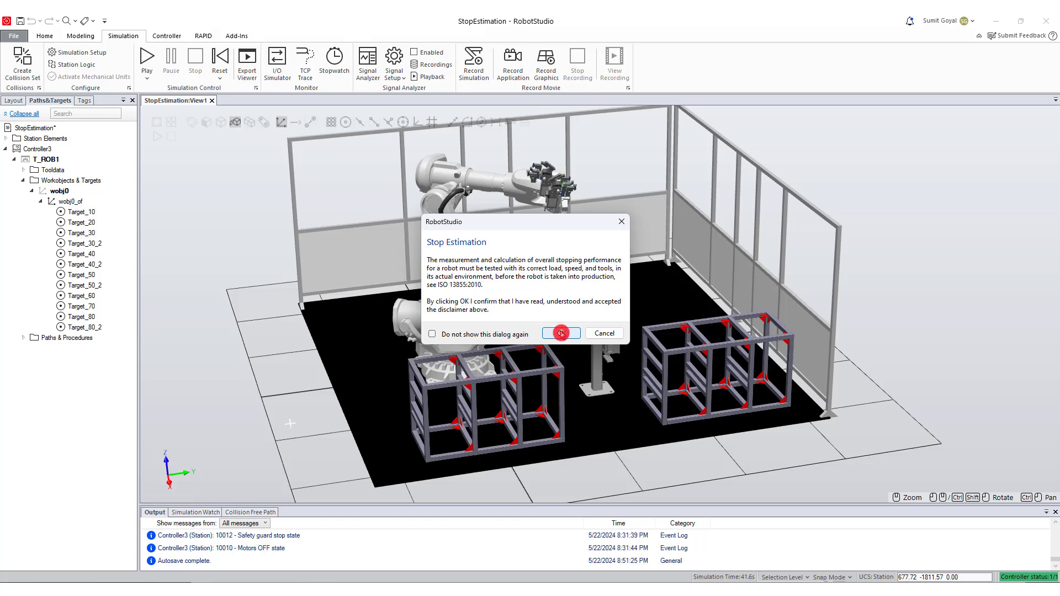
{"action": "left_click", "coordinate": [561, 333]}
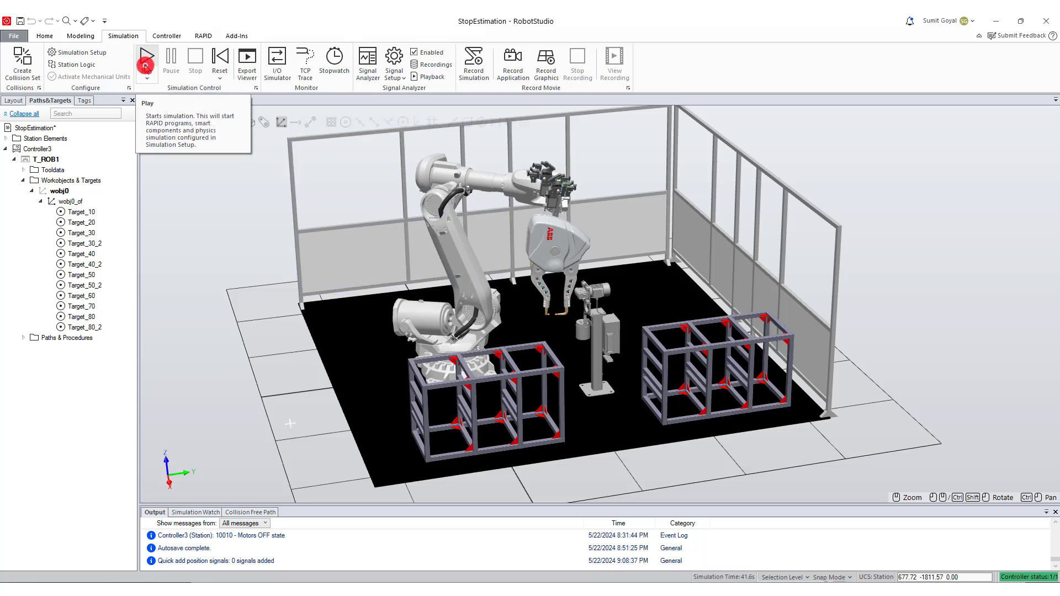
Play the station simulation until the program stops, recording the robot's motion and position signals
{"action": "left_click", "coordinate": [146, 65]}
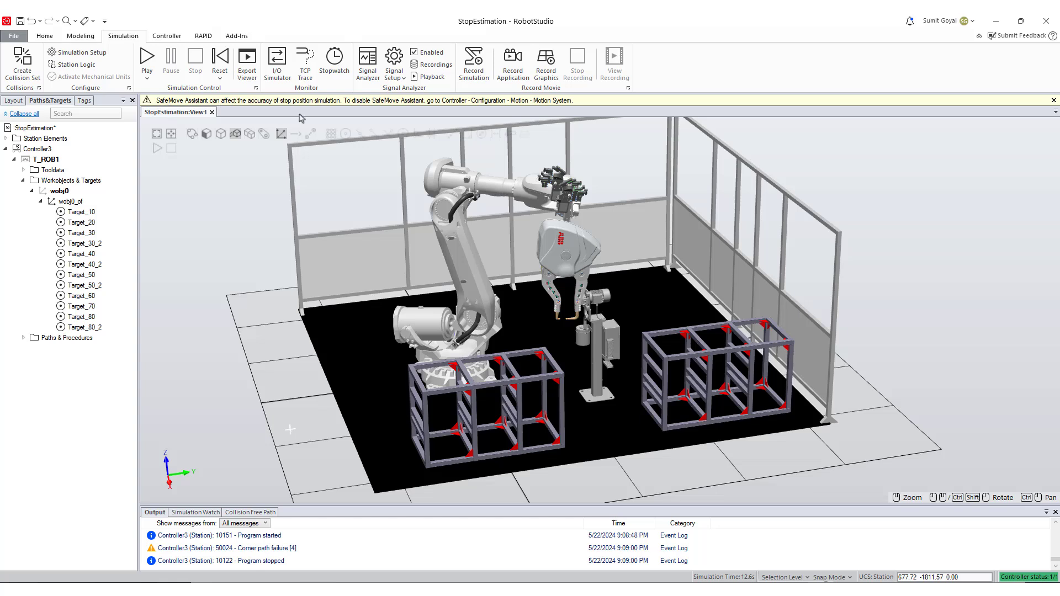
Open Recording-4 in Recording Playback, enlarge the panel to show measurement options, and scrub the timeline
{"action": "left_click", "coordinate": [431, 78]}
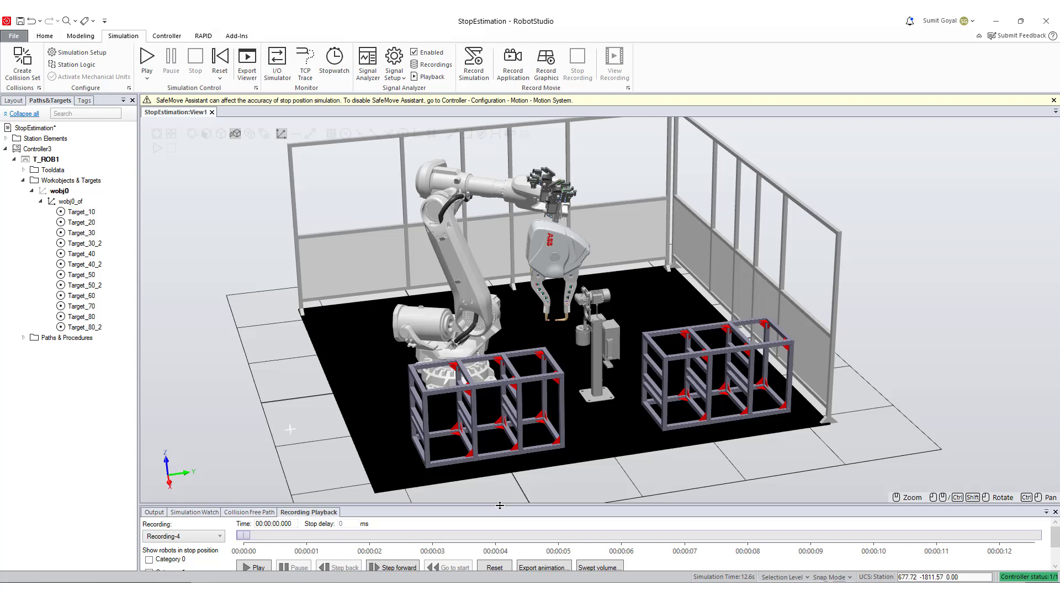
{"action": "left_click_drag", "start_coordinate": [500, 506], "coordinate": [503, 410]}
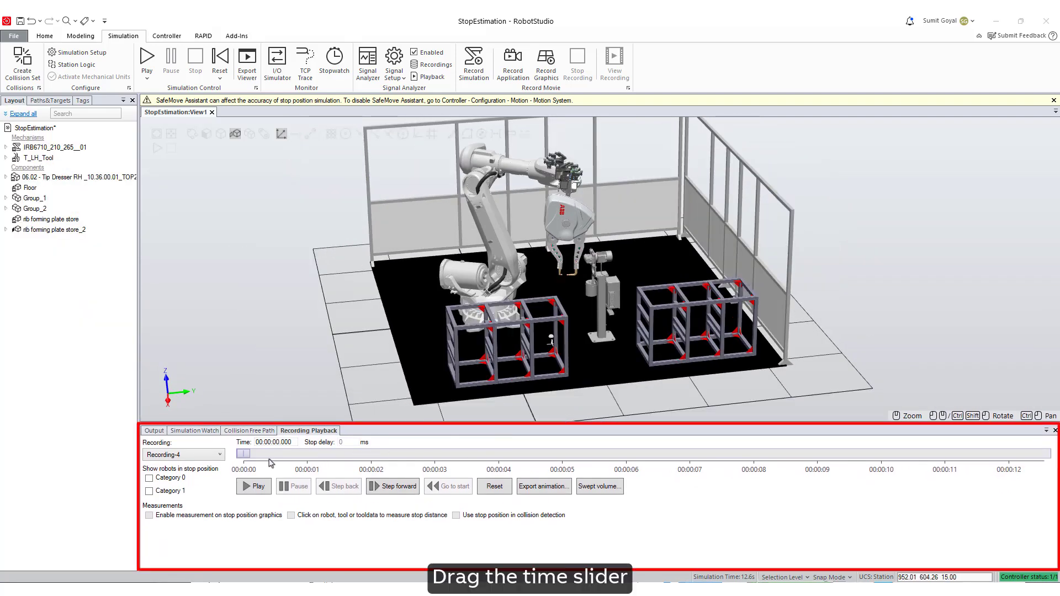
{"action": "mouse_move", "coordinate": [244, 453]}
{"action": "left_mouse_down"}
{"action": "mouse_move", "coordinate": [472, 454]}
{"action": "mouse_move", "coordinate": [237, 463]}
{"action": "left_mouse_up"}
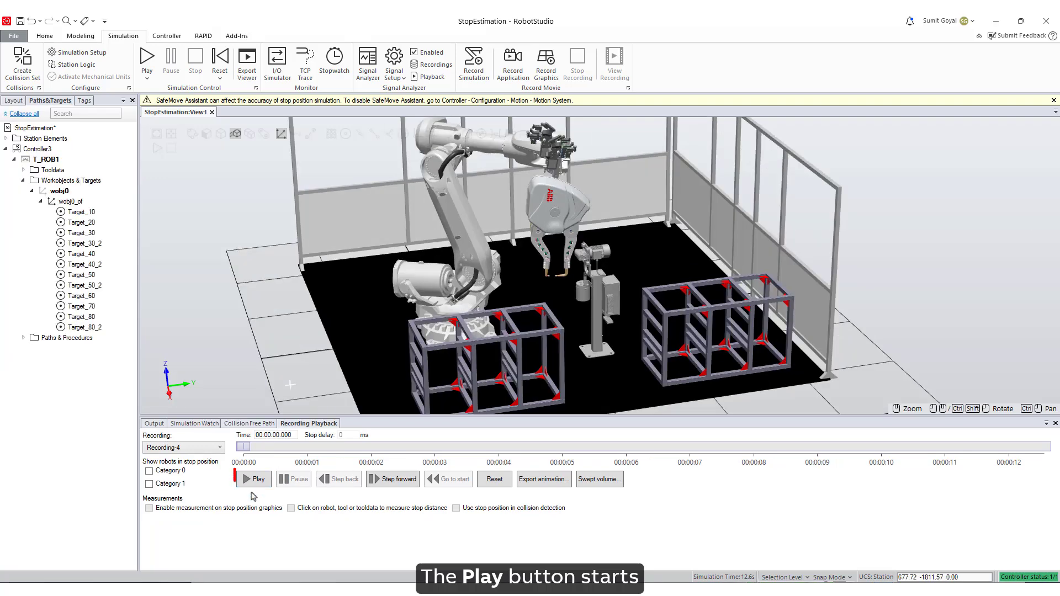
Play Recording-4, then step back and forward to pause at 00:00:11.628
{"action": "left_click", "coordinate": [255, 480]}
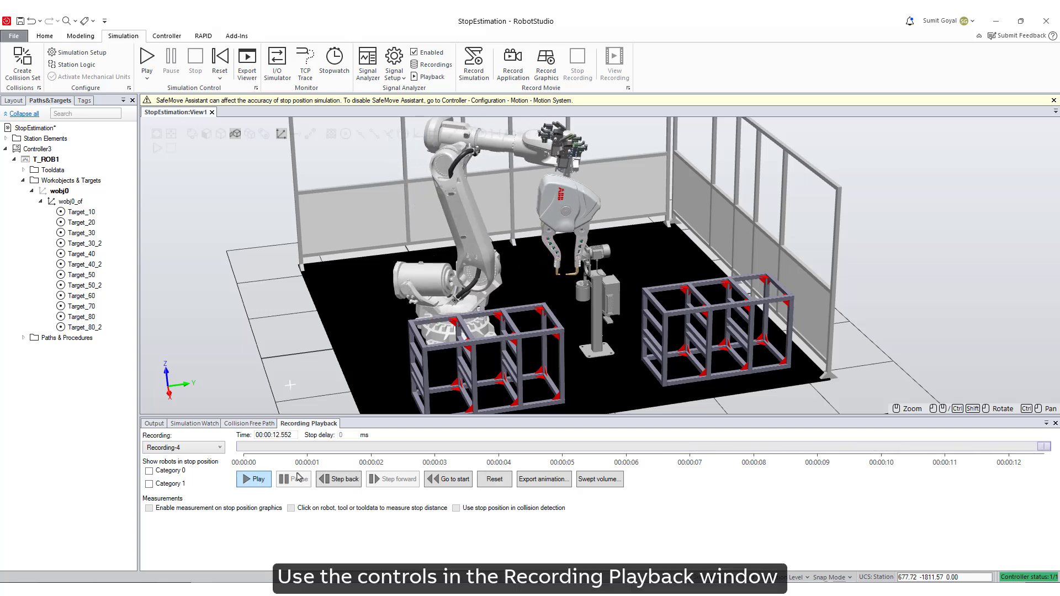
{"action": "left_click", "coordinate": [339, 479]}
{"action": "left_click", "coordinate": [393, 479]}
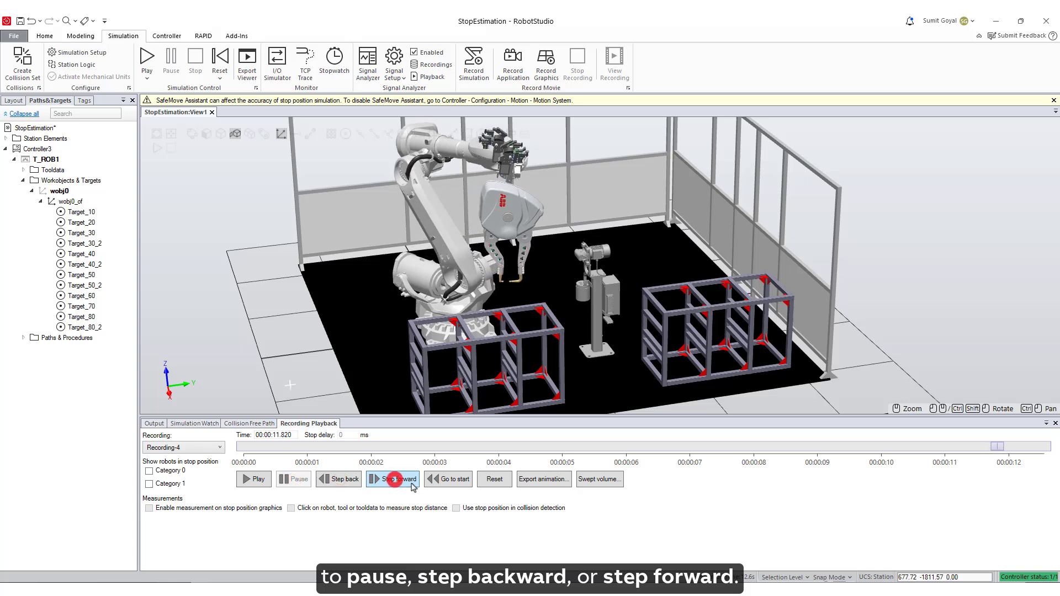
{"action": "left_click", "coordinate": [411, 484]}
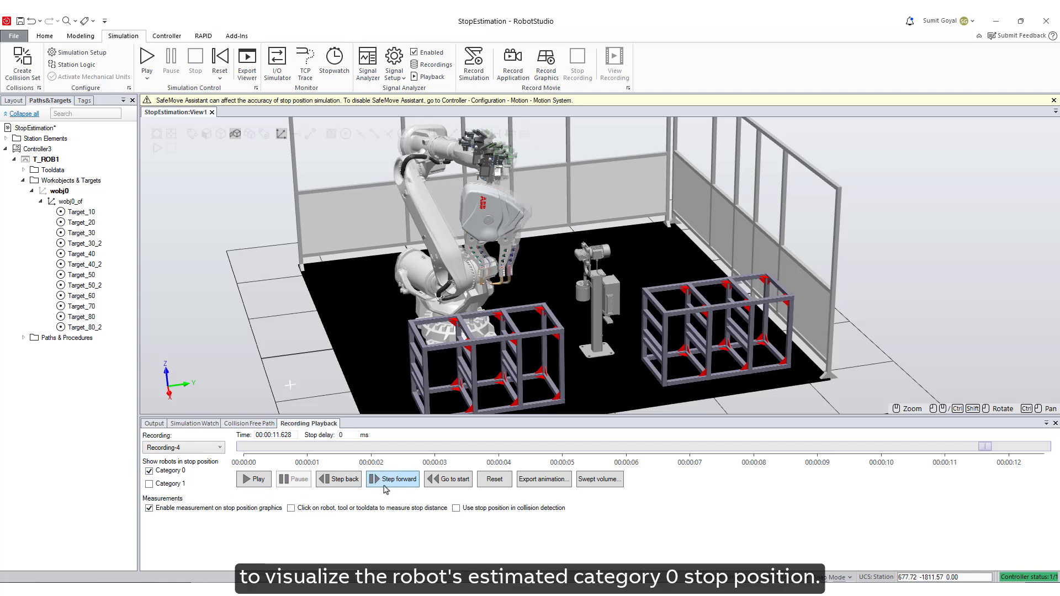
Step Recording-4 forward frame by frame past about 12.04 seconds to watch the Category 0 stop
{"action": "left_click", "coordinate": [389, 484]}
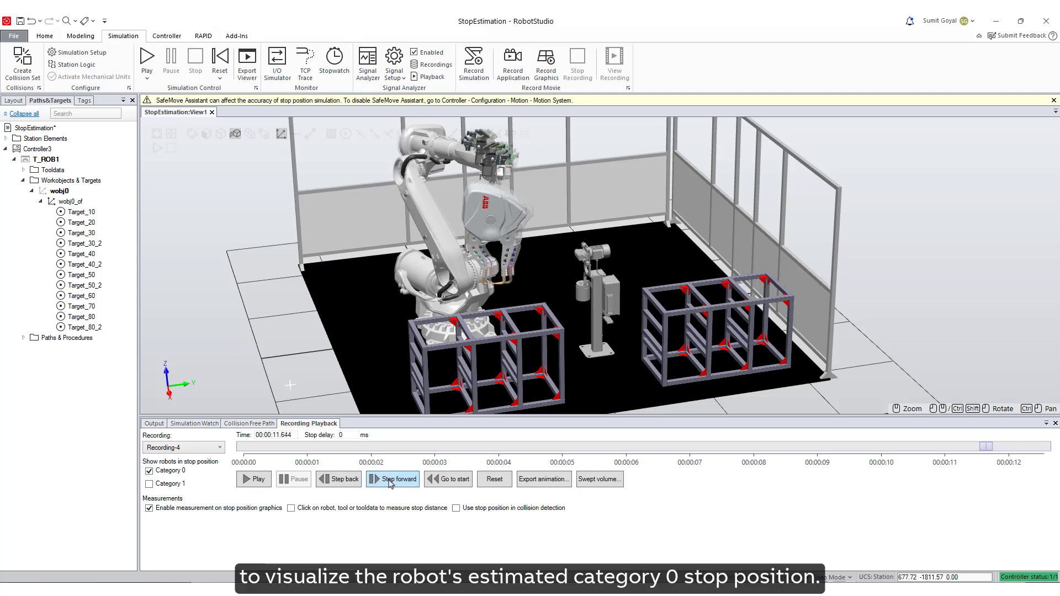
{"action": "left_click", "coordinate": [390, 483]}
{"action": "left_click", "coordinate": [389, 484]}
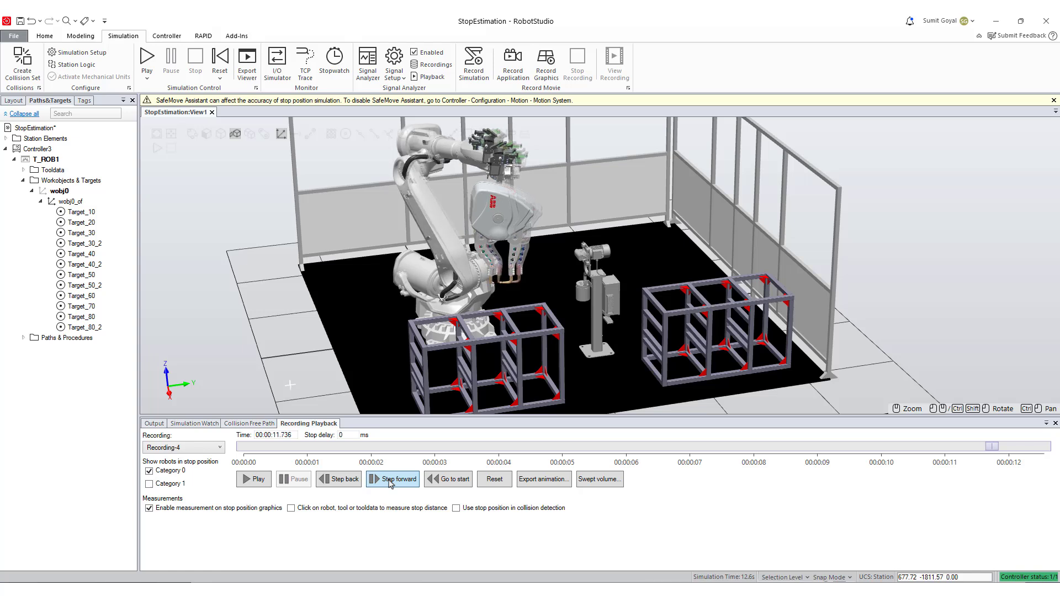
{"action": "left_click", "coordinate": [389, 484]}
{"action": "left_click", "coordinate": [390, 484]}
{"action": "left_click", "coordinate": [390, 484]}
{"action": "left_click", "coordinate": [389, 484]}
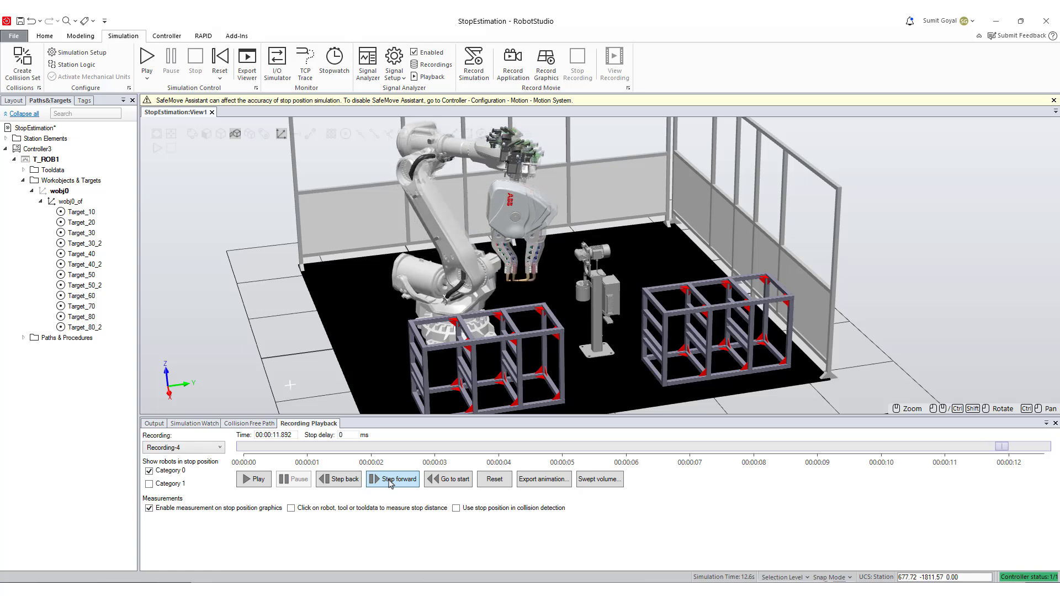
{"action": "left_click", "coordinate": [390, 483]}
{"action": "left_click", "coordinate": [390, 484]}
{"action": "left_click", "coordinate": [391, 483]}
{"action": "left_click", "coordinate": [396, 482]}
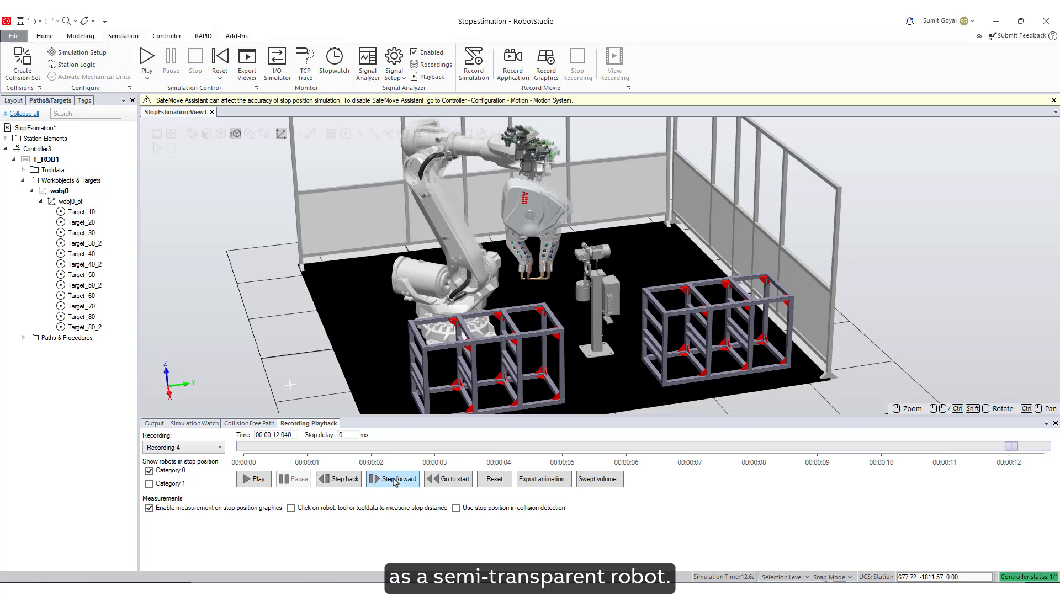
Zoom the view and play the recording through to its end at 00:00:12.552
{"action": "scroll", "coordinate": [544, 264], "scroll_direction": "up", "scroll_amount": 10}
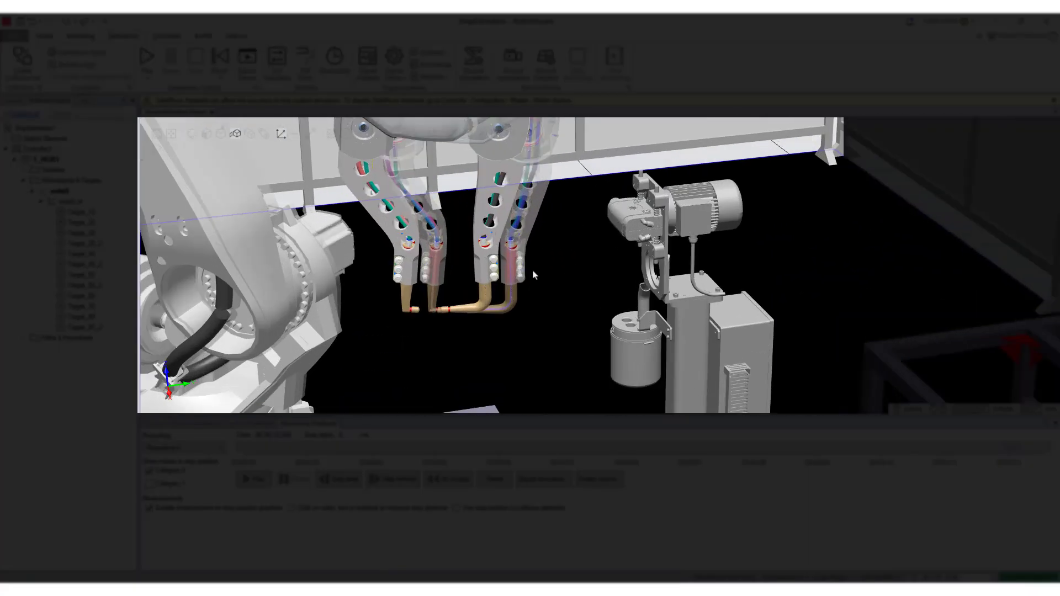
{"action": "scroll", "coordinate": [534, 274], "scroll_direction": "down", "scroll_amount": 3}
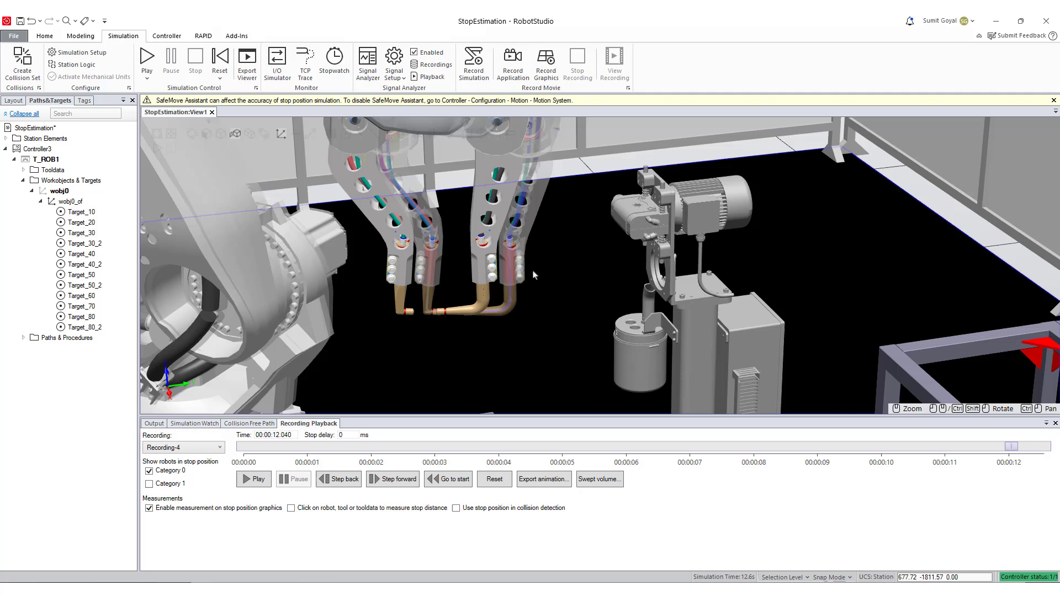
{"action": "scroll", "coordinate": [534, 274], "scroll_direction": "down", "scroll_amount": 5}
{"action": "scroll", "coordinate": [567, 281], "scroll_direction": "down", "scroll_amount": 3}
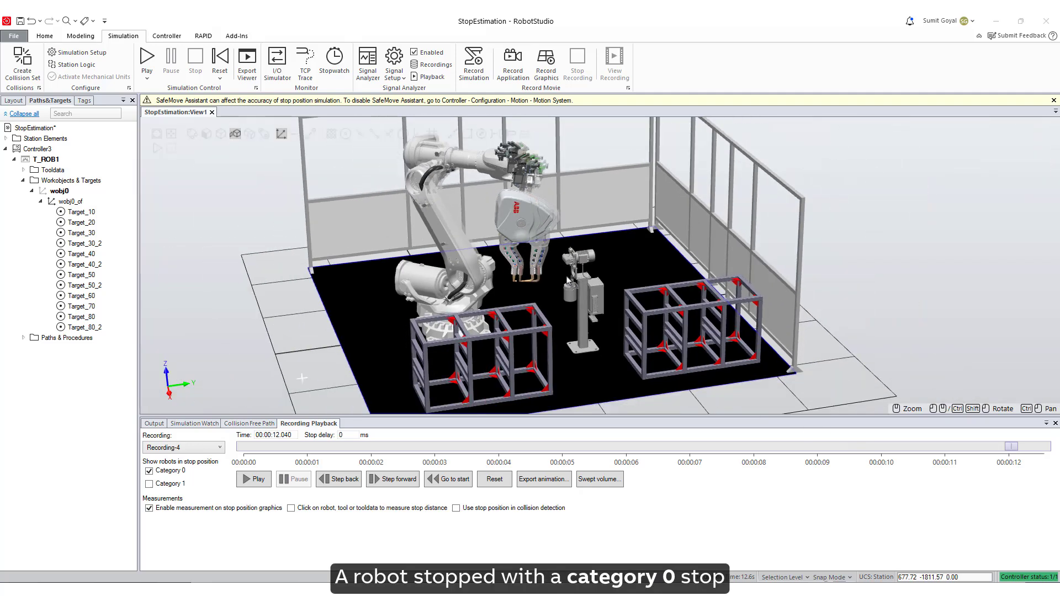
{"action": "scroll", "coordinate": [568, 281], "scroll_direction": "down", "scroll_amount": 2}
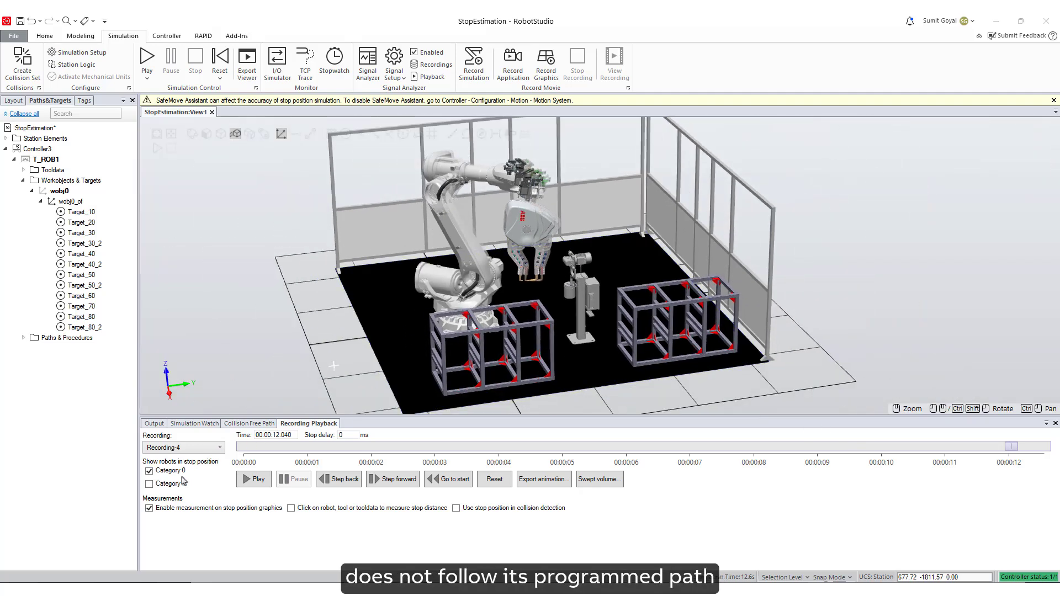
{"action": "left_click", "coordinate": [255, 479]}
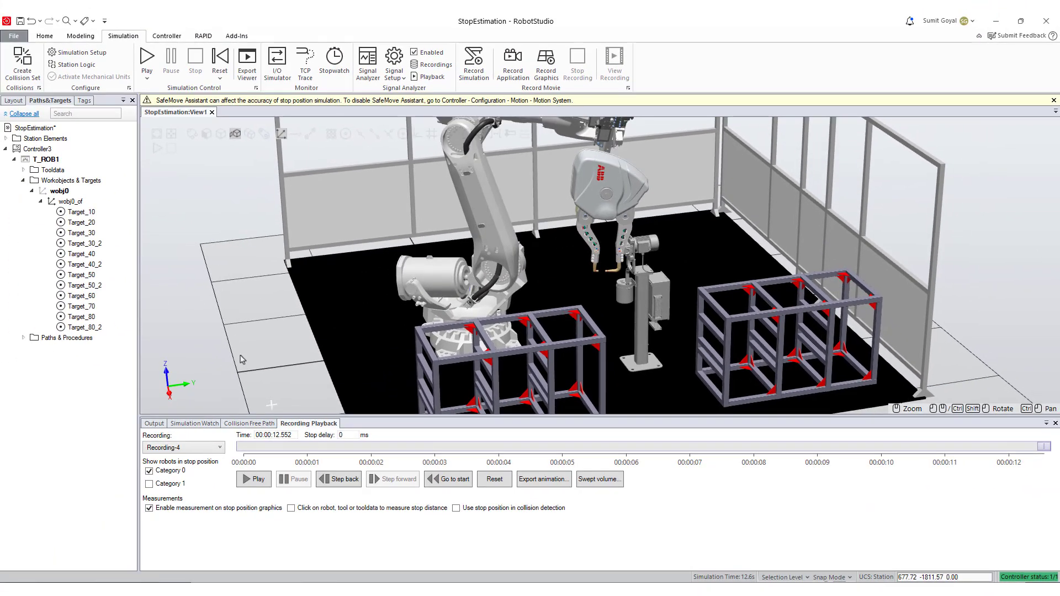
Play the recording with Category 1 stop positions, pause it, then switch back to Category 0
{"action": "left_click", "coordinate": [149, 484]}
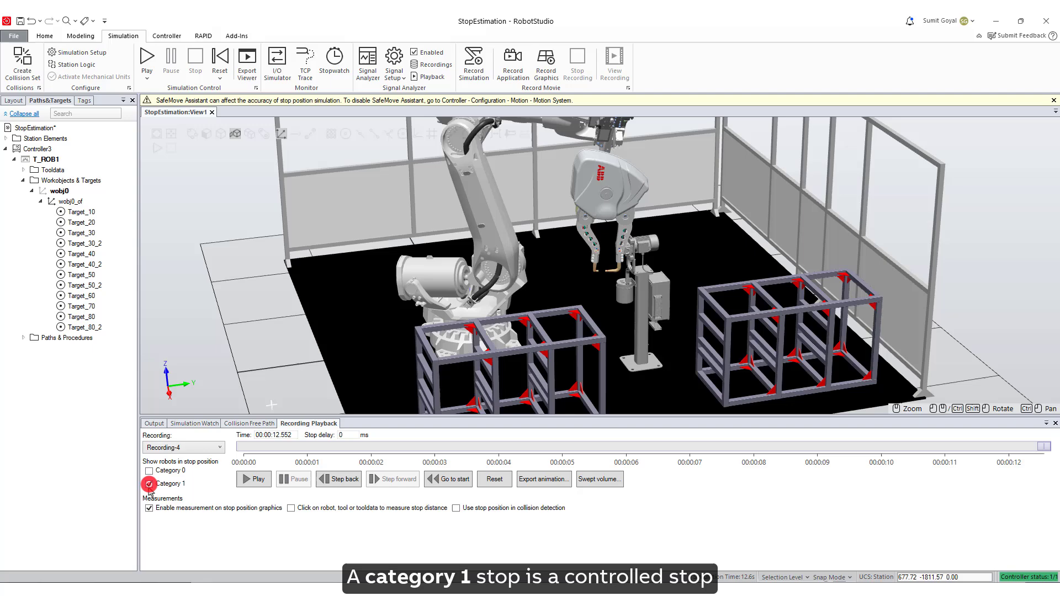
{"action": "left_click", "coordinate": [255, 480]}
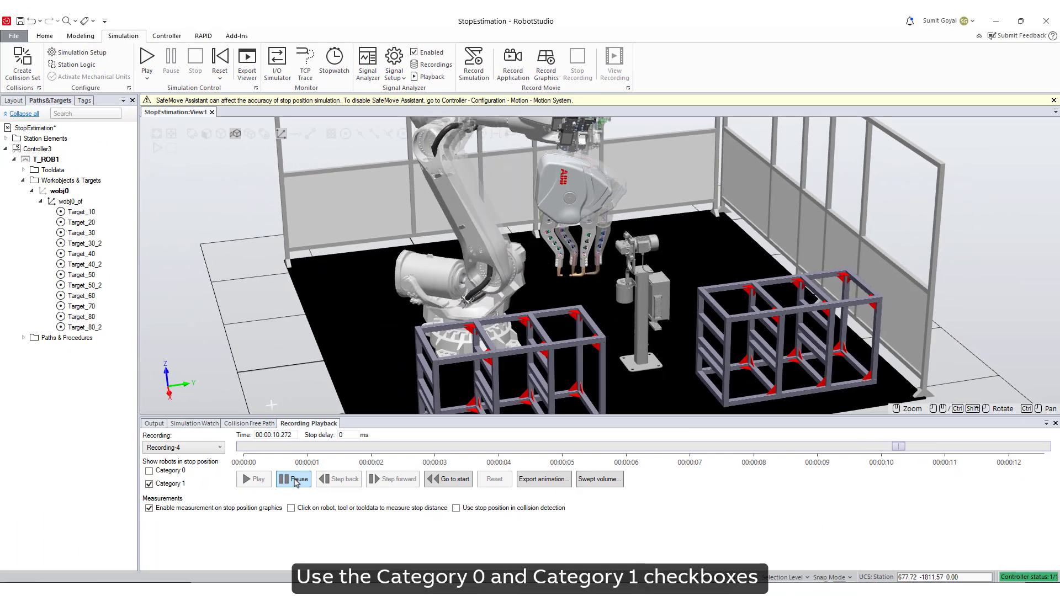
{"action": "left_click", "coordinate": [295, 480]}
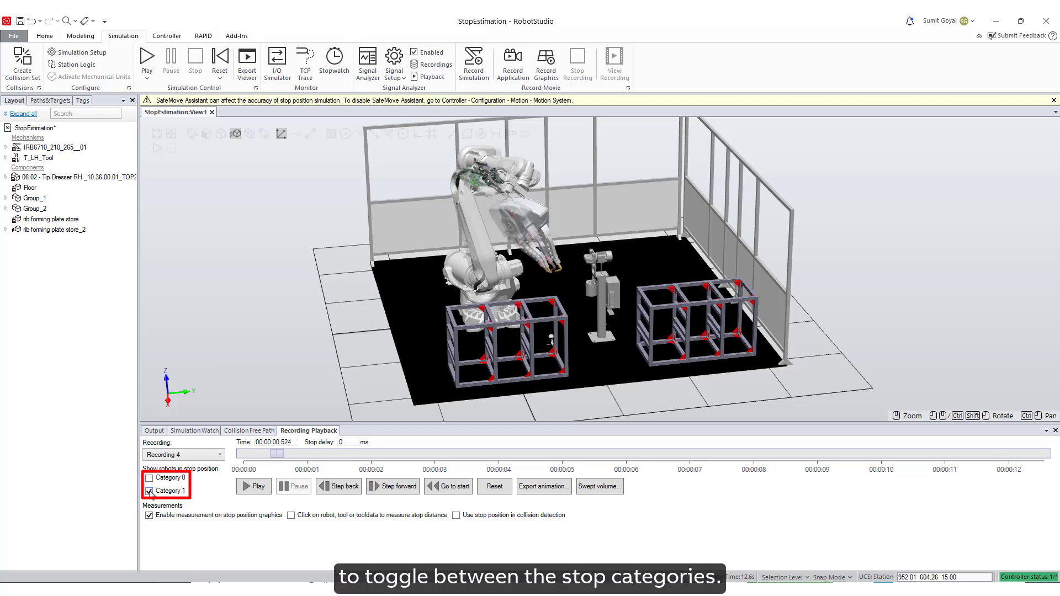
{"action": "left_click", "coordinate": [149, 478]}
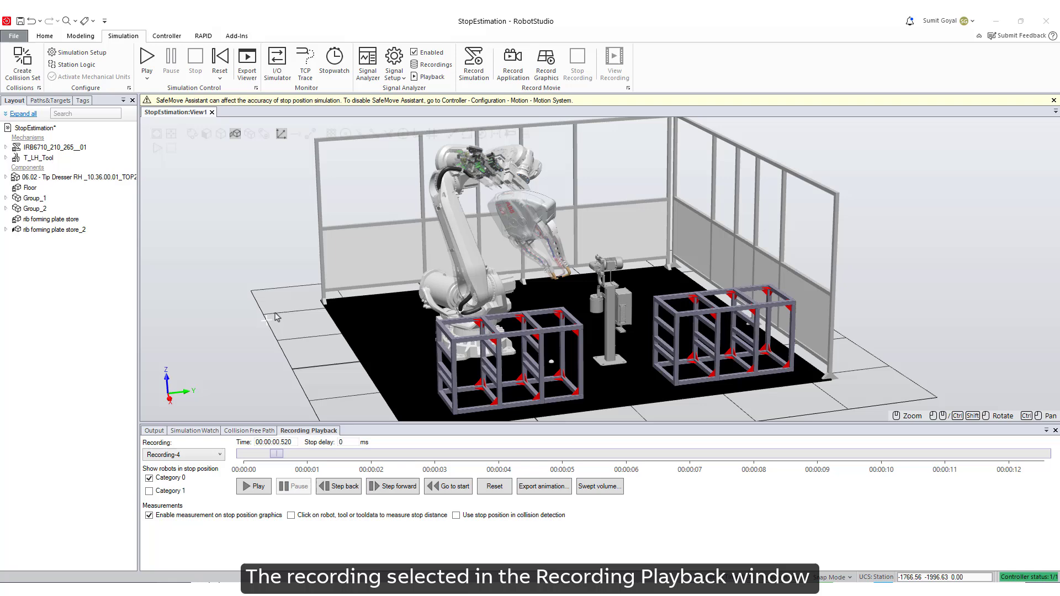
Open the Signal Analyzer in a new vertical tab group beside the 3D station view
{"action": "left_click", "coordinate": [367, 64]}
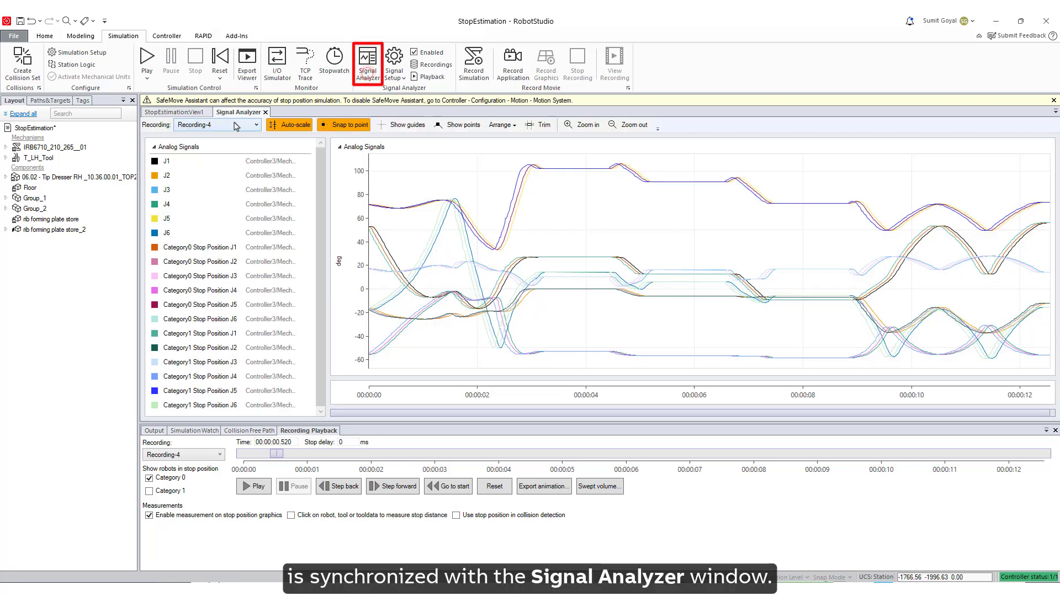
{"action": "right_click", "coordinate": [235, 114]}
{"action": "left_click", "coordinate": [246, 157]}
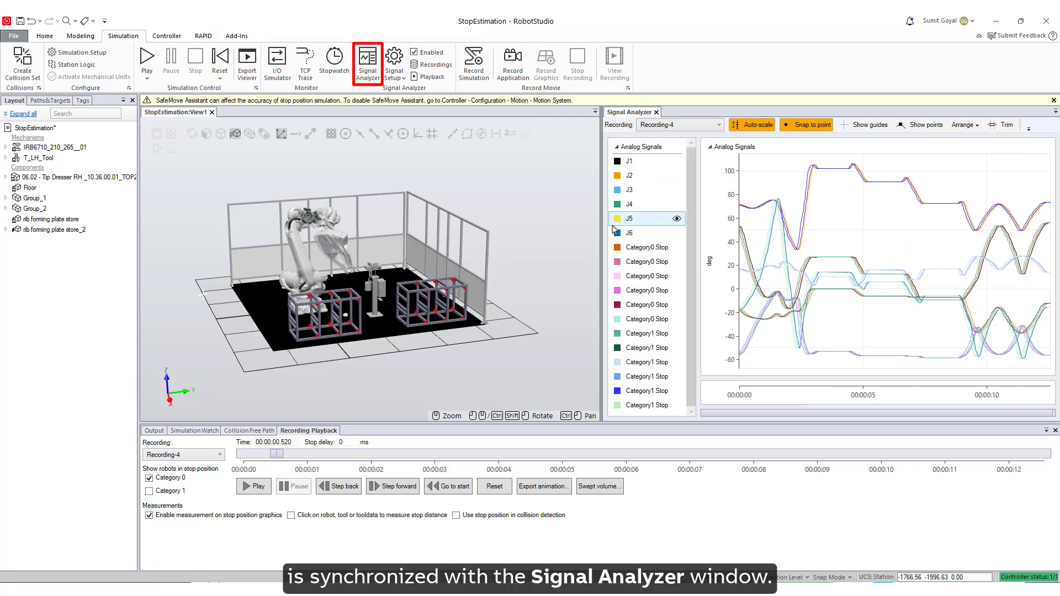
{"action": "scroll", "coordinate": [350, 298], "scroll_direction": "up", "scroll_amount": 5}
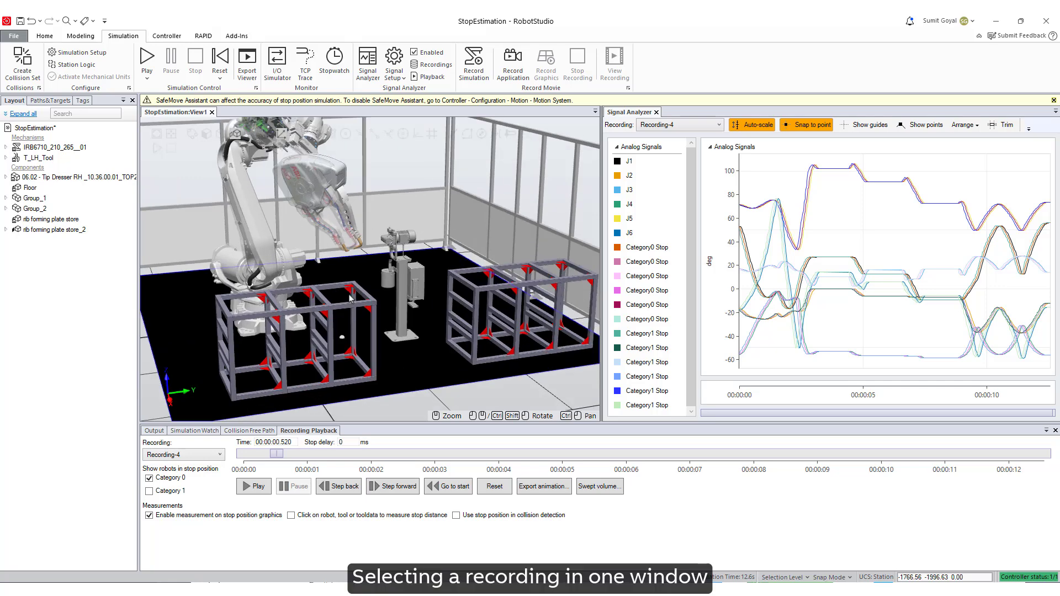
Switch the analyzer to Recording-3 and back to Recording-4, then scrub the playback to 00:00:10.404
{"action": "left_click", "coordinate": [679, 125]}
{"action": "left_click", "coordinate": [672, 162]}
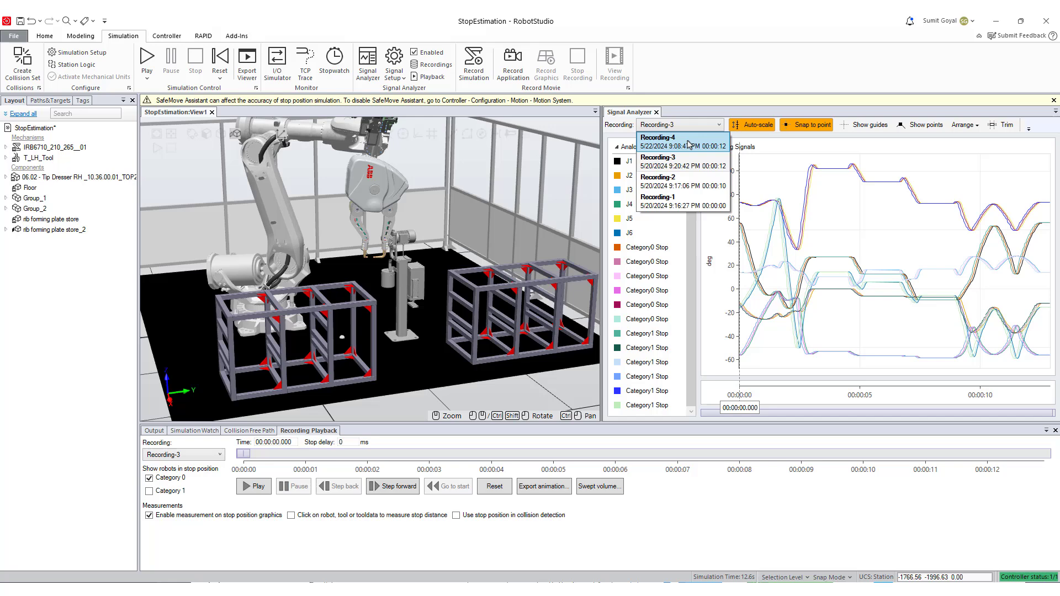
{"action": "left_click", "coordinate": [687, 144]}
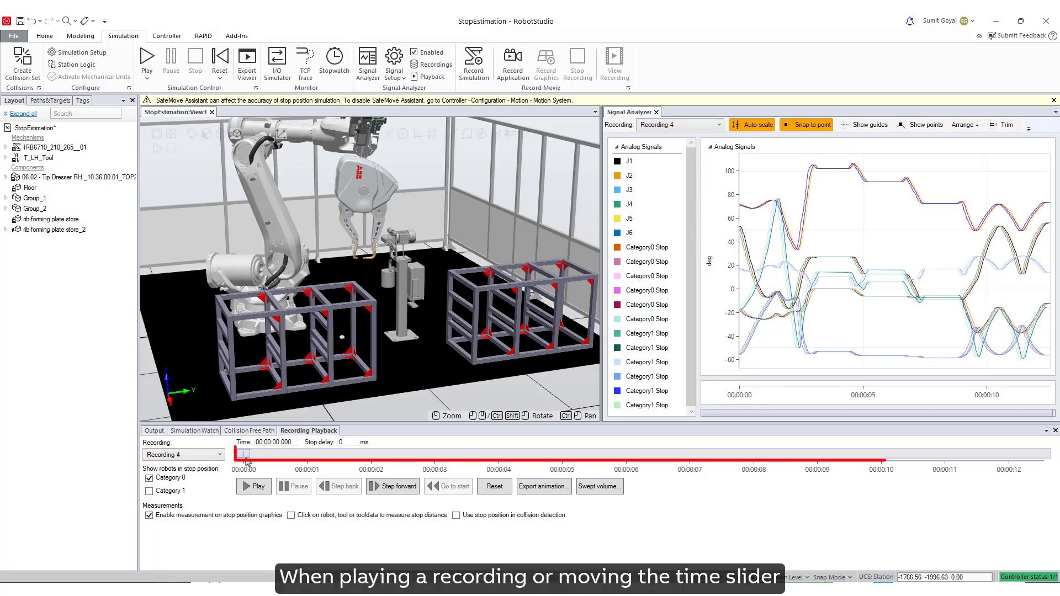
{"action": "left_click_drag", "start_coordinate": [245, 461], "coordinate": [459, 481]}
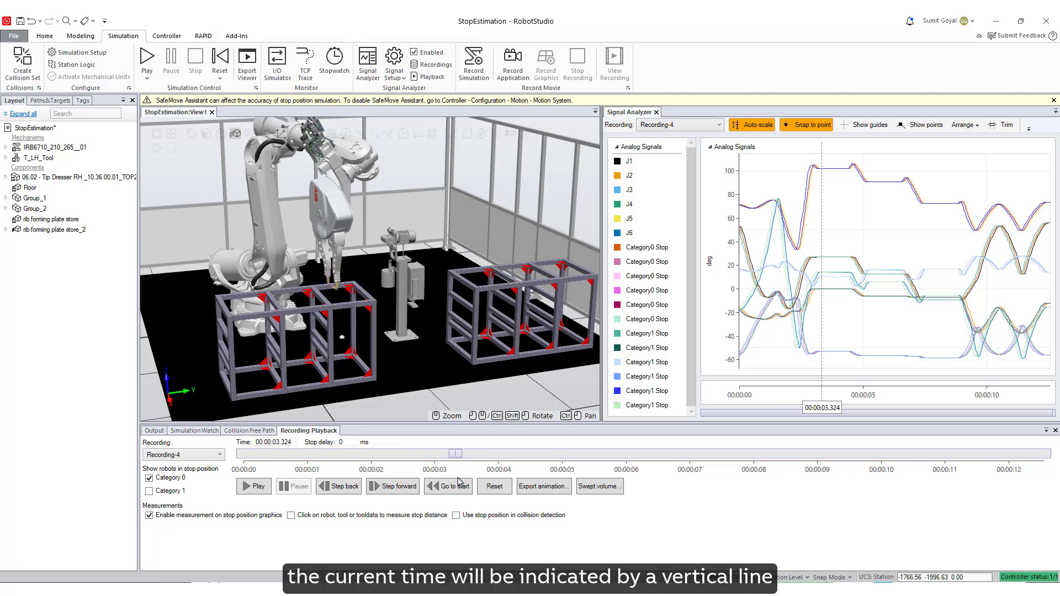
{"action": "mouse_move", "coordinate": [821, 354]}
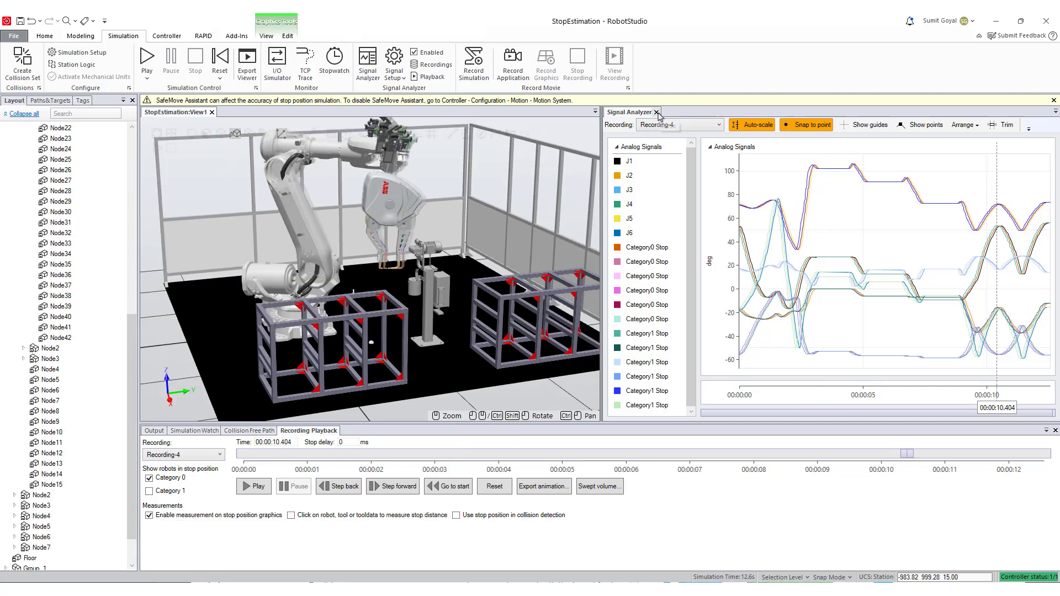
Close the Signal Analyzer and measure point-to-point distances from the gun tips to the bracket and gun pipe
{"action": "left_click", "coordinate": [656, 113]}
{"action": "scroll", "coordinate": [452, 143], "scroll_direction": "up", "scroll_amount": 5}
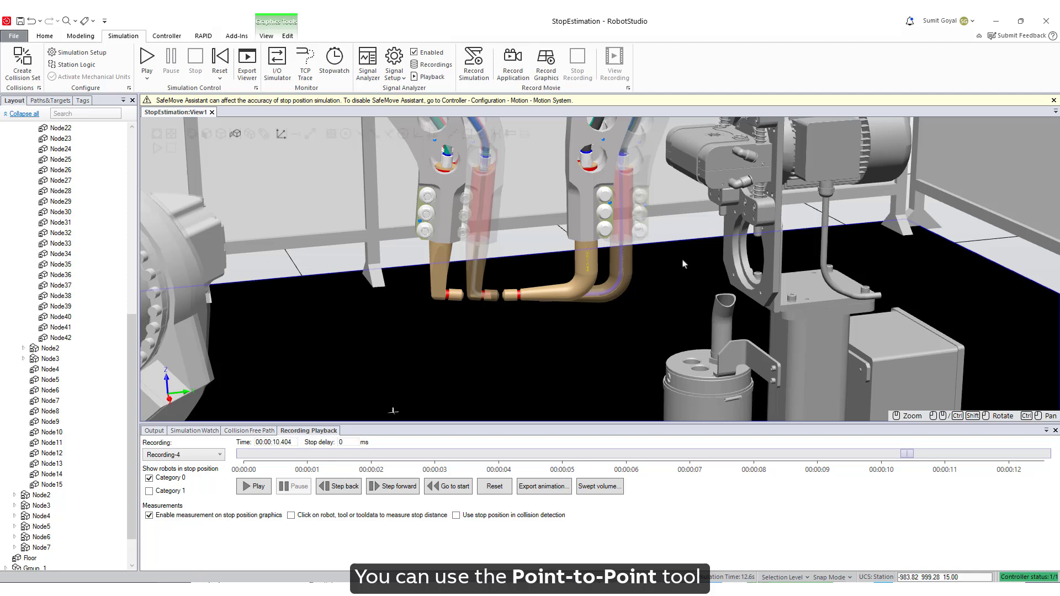
{"action": "left_click", "coordinate": [452, 135]}
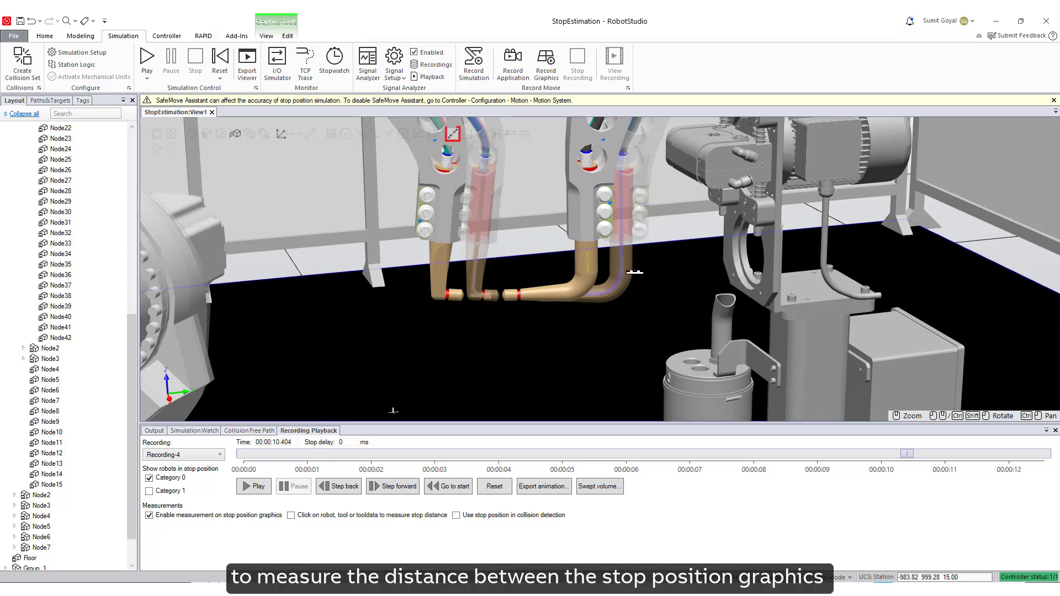
{"action": "left_click", "coordinate": [722, 260]}
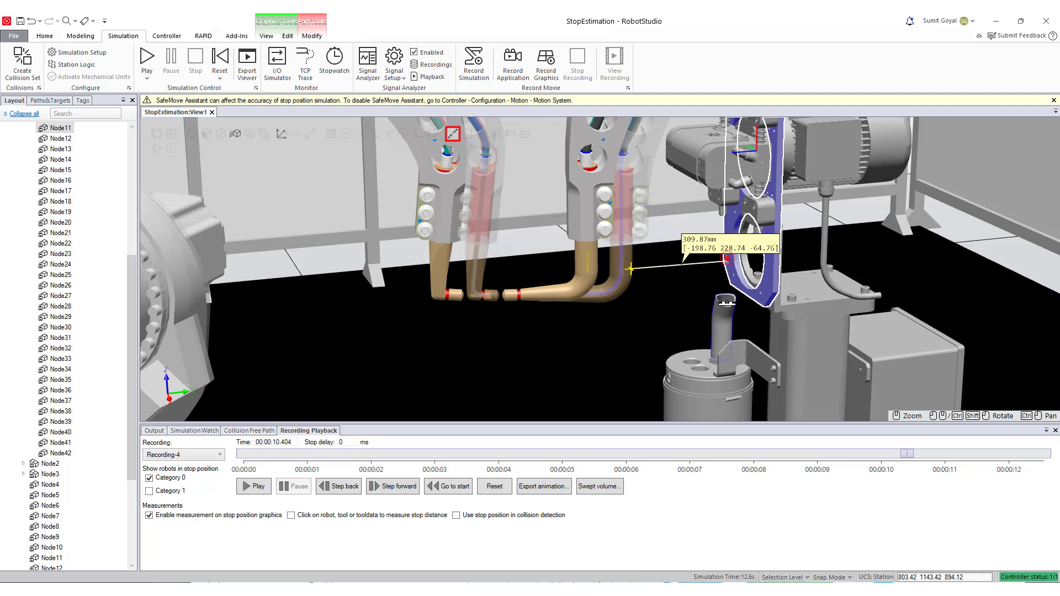
{"action": "left_click", "coordinate": [716, 298]}
{"action": "left_click", "coordinate": [624, 289]}
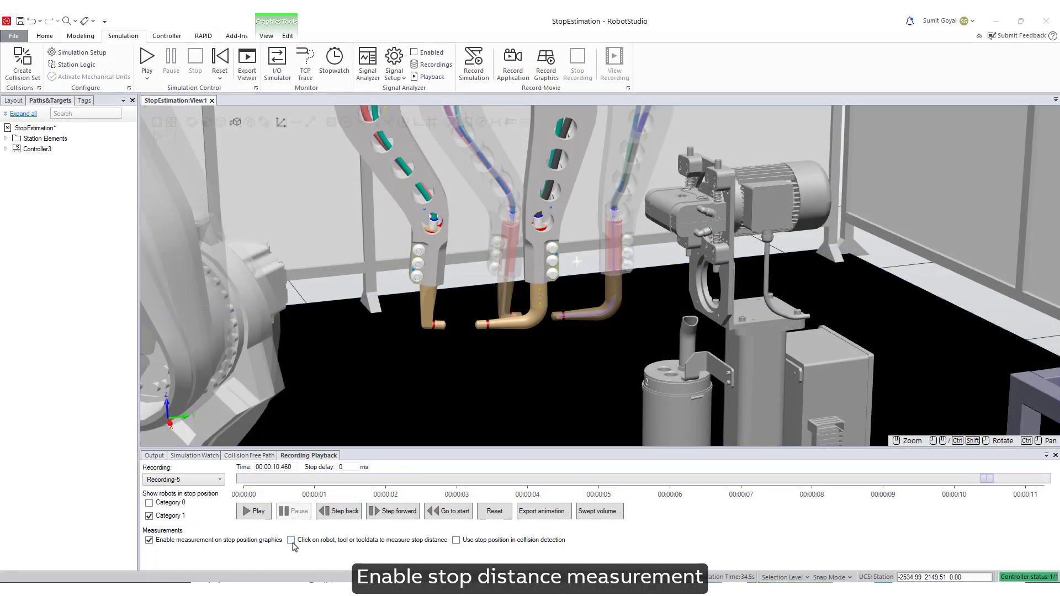
Enable stop-distance picking and click the robot to display its 144.19mm stop distance
{"action": "left_click", "coordinate": [291, 539]}
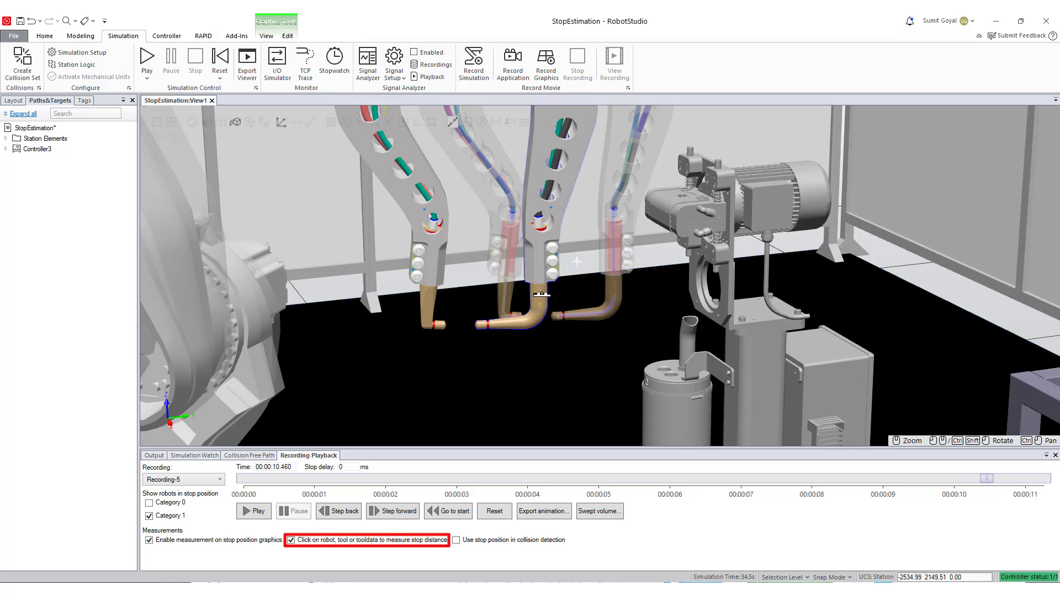
{"action": "left_click", "coordinate": [542, 305]}
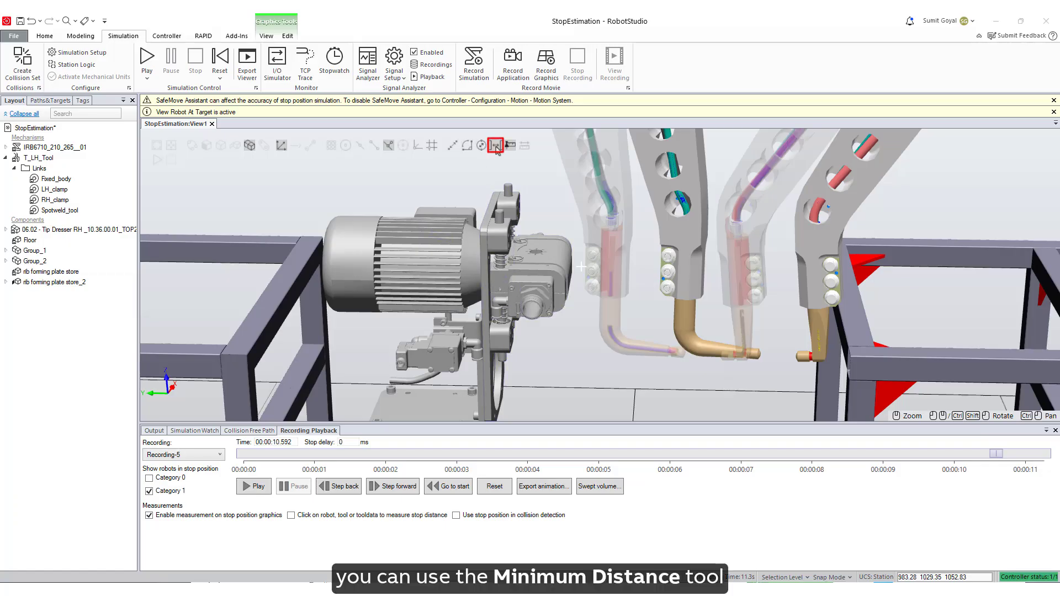
Measure the minimum distance between the tip dresser and the tool
{"action": "left_click", "coordinate": [495, 146]}
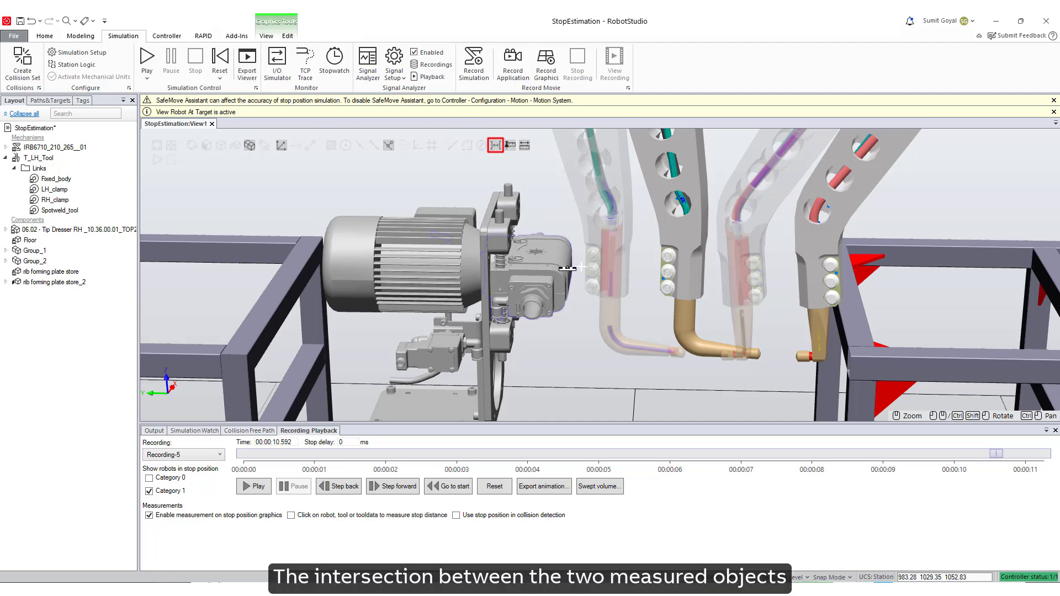
{"action": "left_click", "coordinate": [567, 269]}
{"action": "left_click", "coordinate": [586, 270]}
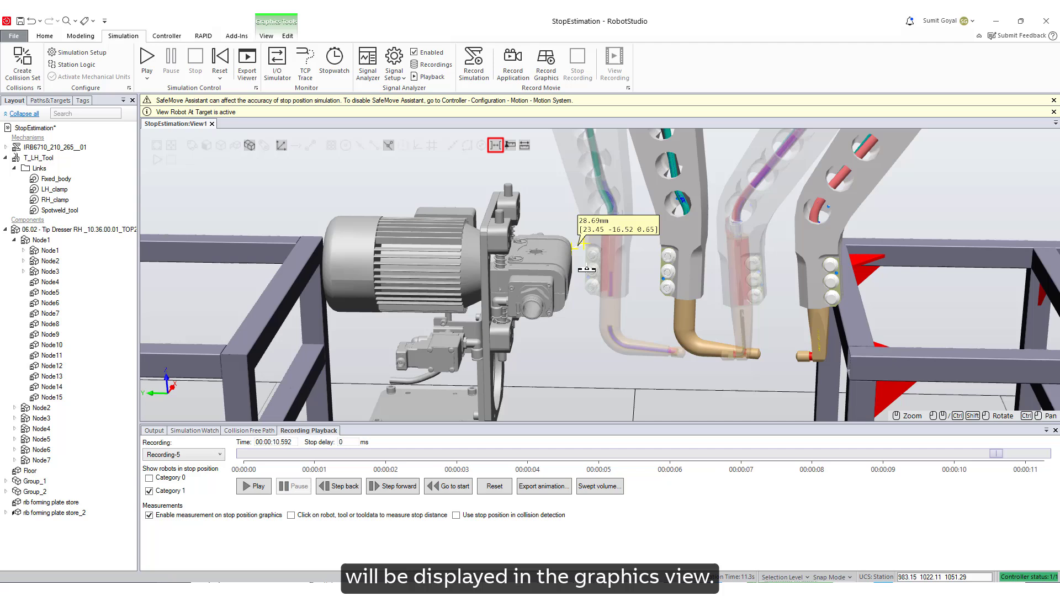
Step Recording-5 forward to 00:00:10.740 until the stop positions intersect the tip dresser
{"action": "left_click", "coordinate": [402, 488]}
{"action": "left_click", "coordinate": [403, 488]}
{"action": "left_click", "coordinate": [402, 488]}
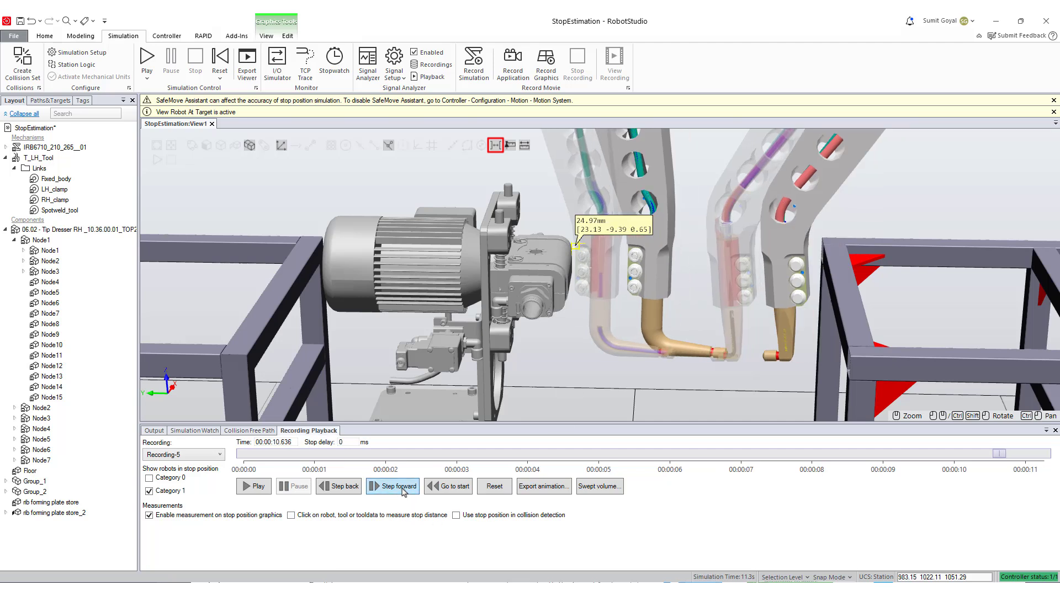
{"action": "left_click", "coordinate": [402, 488]}
{"action": "left_click", "coordinate": [403, 488]}
{"action": "left_click", "coordinate": [402, 488]}
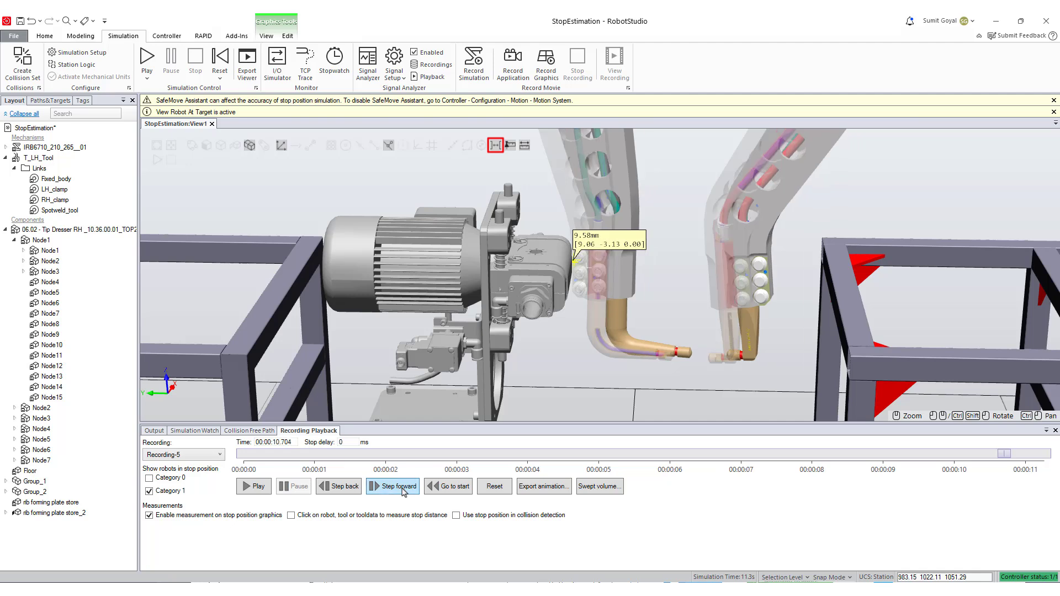
{"action": "left_click", "coordinate": [402, 488]}
{"action": "left_click", "coordinate": [402, 488]}
{"action": "left_click", "coordinate": [402, 488]}
{"action": "left_click", "coordinate": [402, 488]}
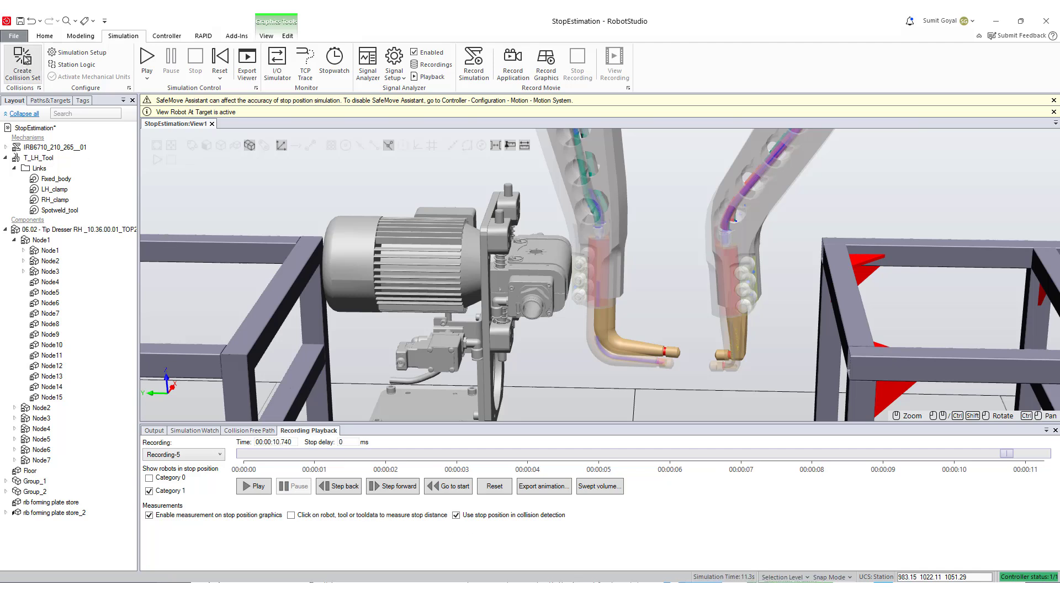
Create CollisionSet_2 with the tip dresser in ObjectsA and T_LH_Tool in ObjectsB
{"action": "left_click", "coordinate": [28, 75]}
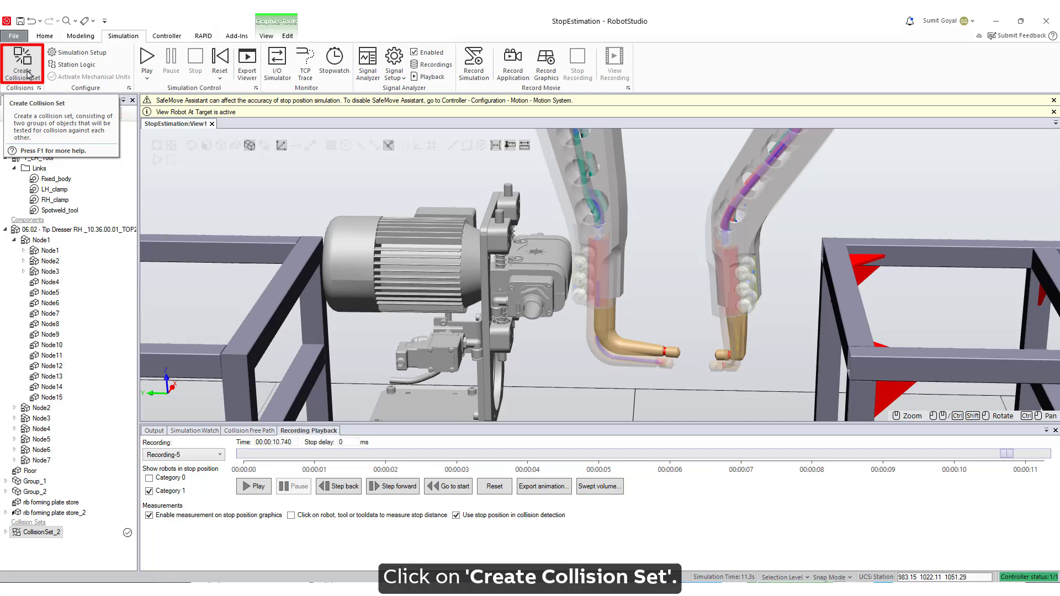
{"action": "left_click", "coordinate": [5, 229]}
{"action": "left_click", "coordinate": [46, 229]}
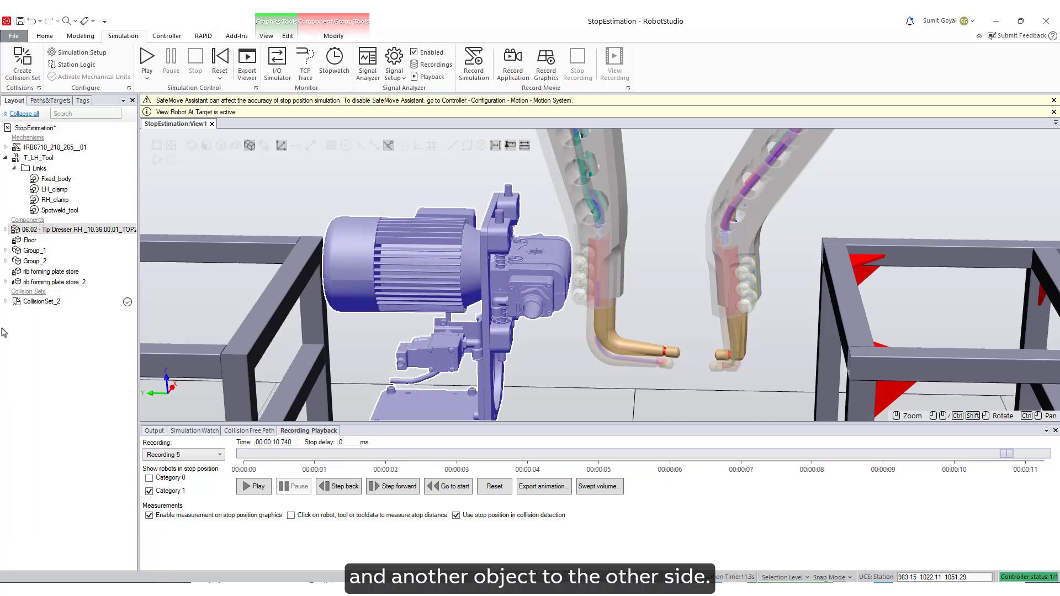
{"action": "left_click", "coordinate": [6, 301]}
{"action": "left_click_drag", "start_coordinate": [76, 231], "coordinate": [56, 316]}
{"action": "left_click_drag", "start_coordinate": [39, 158], "coordinate": [61, 171]}
{"action": "left_click_drag", "start_coordinate": [50, 284], "coordinate": [49, 323]}
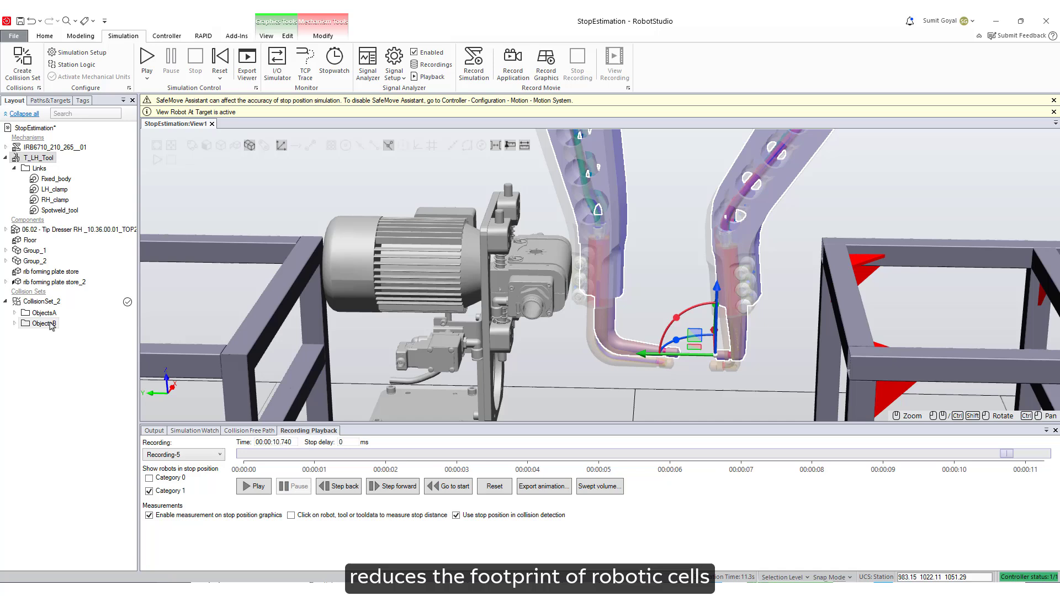
Step Recording-5 forward to the stop-position collision, then back to 00:00:10.728 (4.65mm gap)
{"action": "left_click", "coordinate": [392, 486]}
{"action": "left_click", "coordinate": [392, 487]}
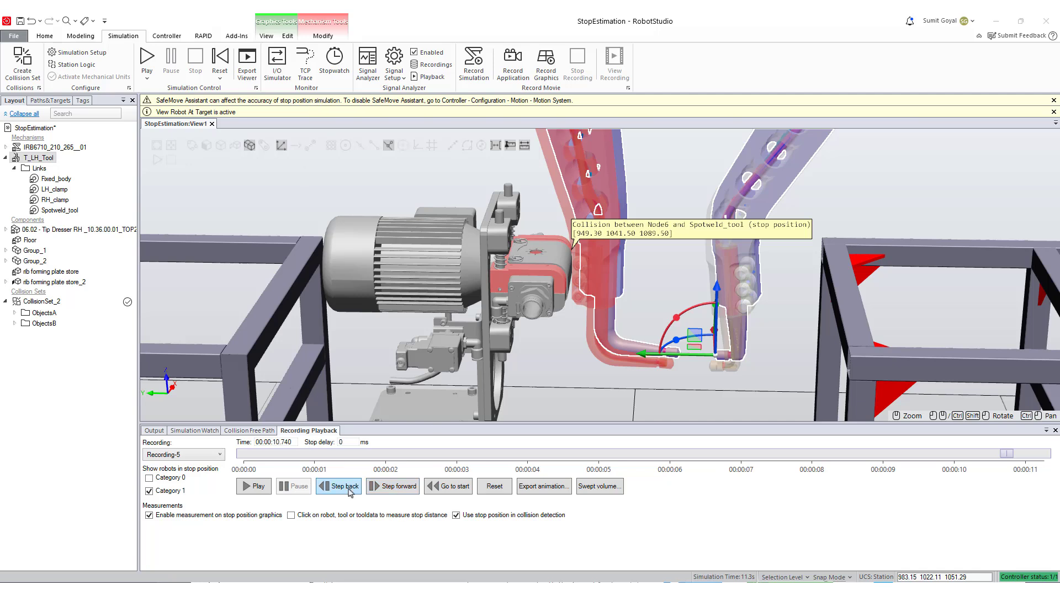
{"action": "left_click", "coordinate": [350, 490]}
{"action": "left_click", "coordinate": [349, 490]}
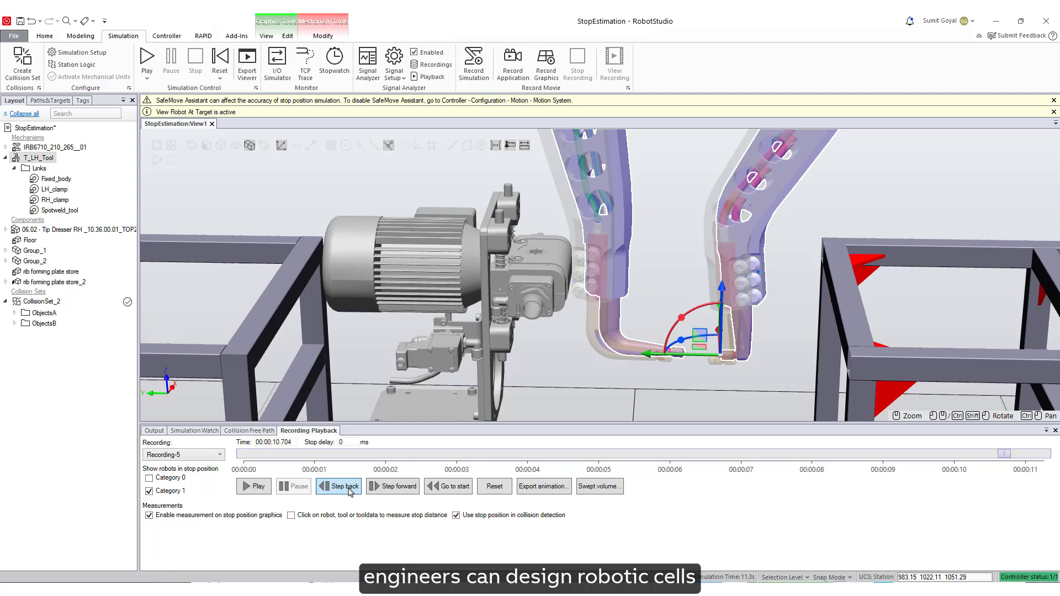
{"action": "left_click", "coordinate": [349, 490]}
{"action": "left_click", "coordinate": [350, 490]}
{"action": "left_click", "coordinate": [350, 491]}
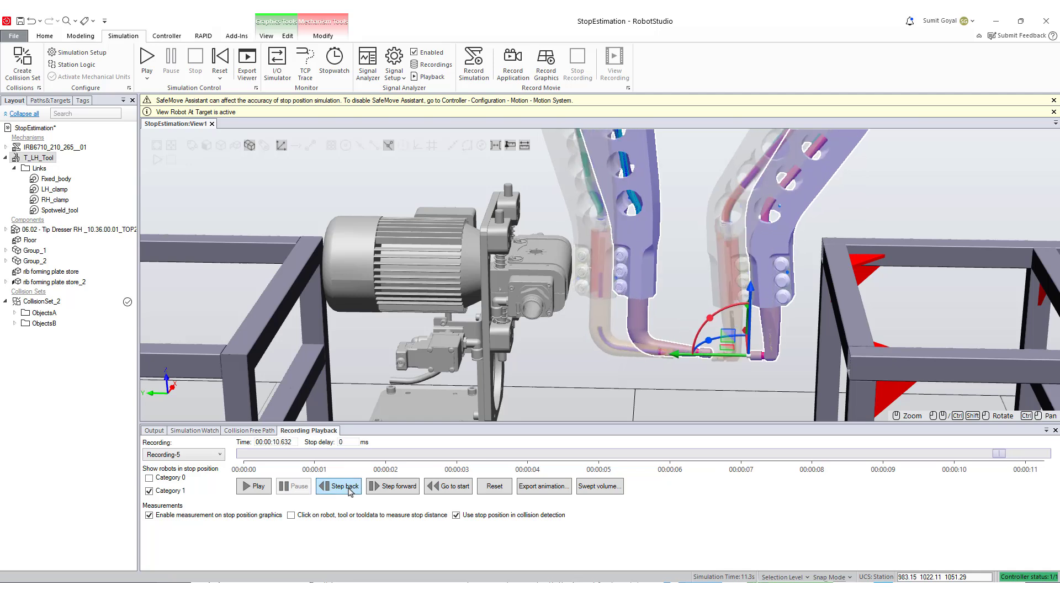
{"action": "left_click", "coordinate": [349, 491]}
{"action": "left_click", "coordinate": [350, 490]}
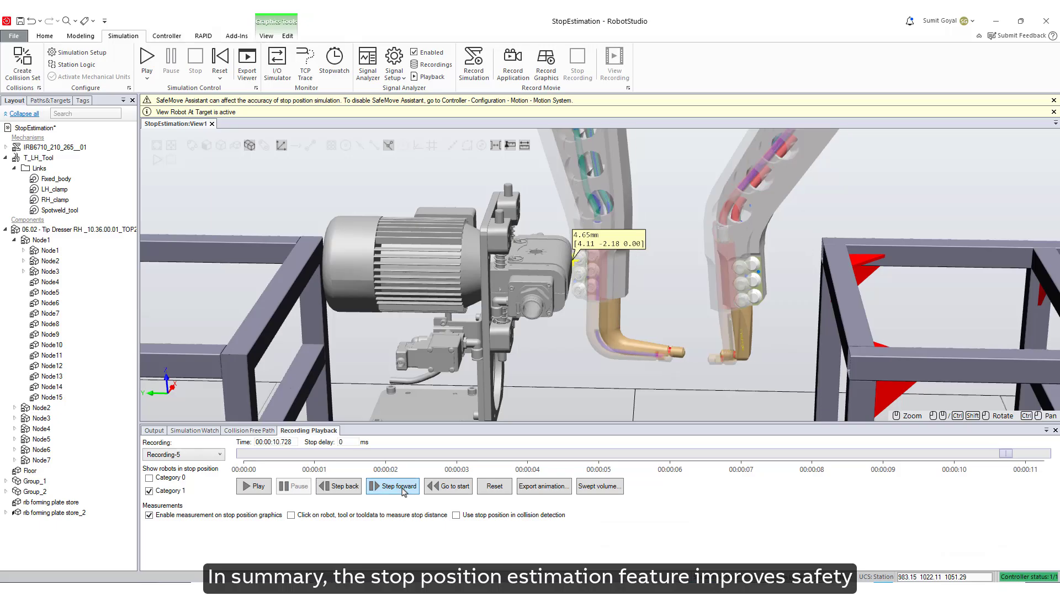
Step Recording-5 forward to 00:00:10.740 until 'Objects intersect!' appears for the tip dresser
{"action": "left_click", "coordinate": [402, 488]}
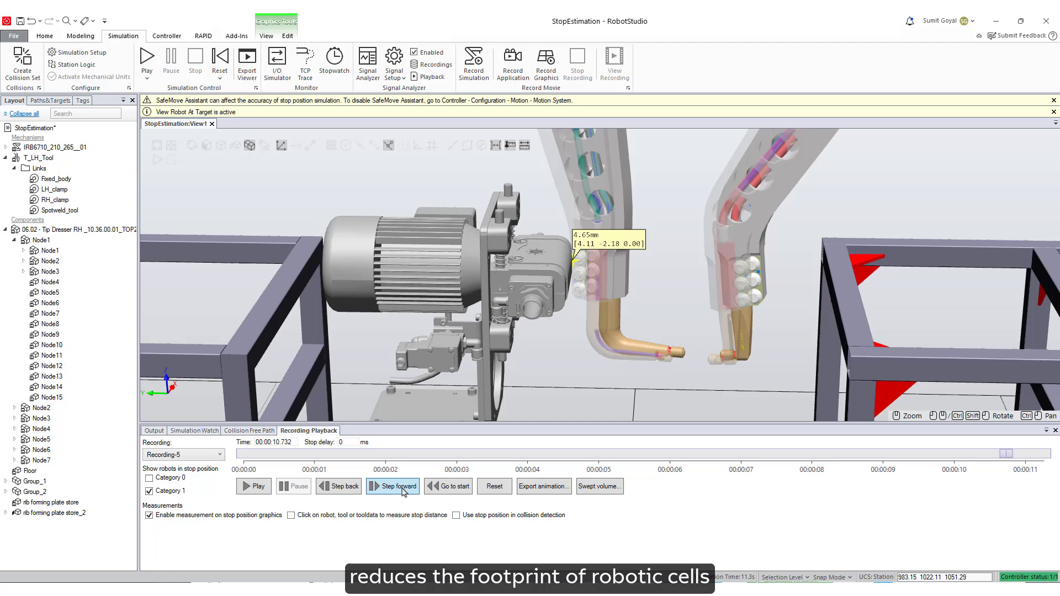
{"action": "left_click", "coordinate": [403, 488]}
{"action": "left_click", "coordinate": [403, 488]}
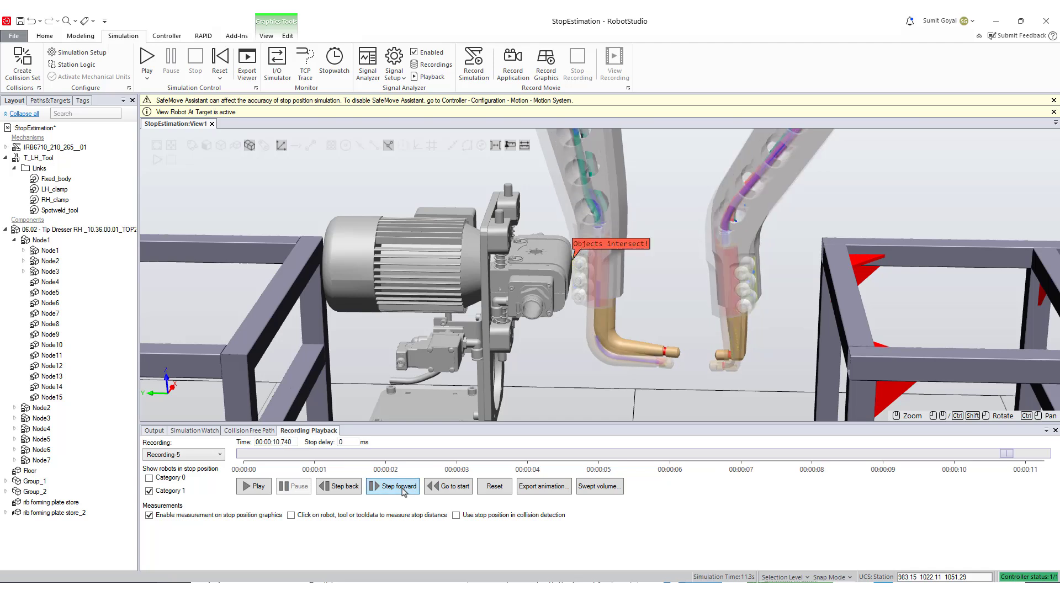